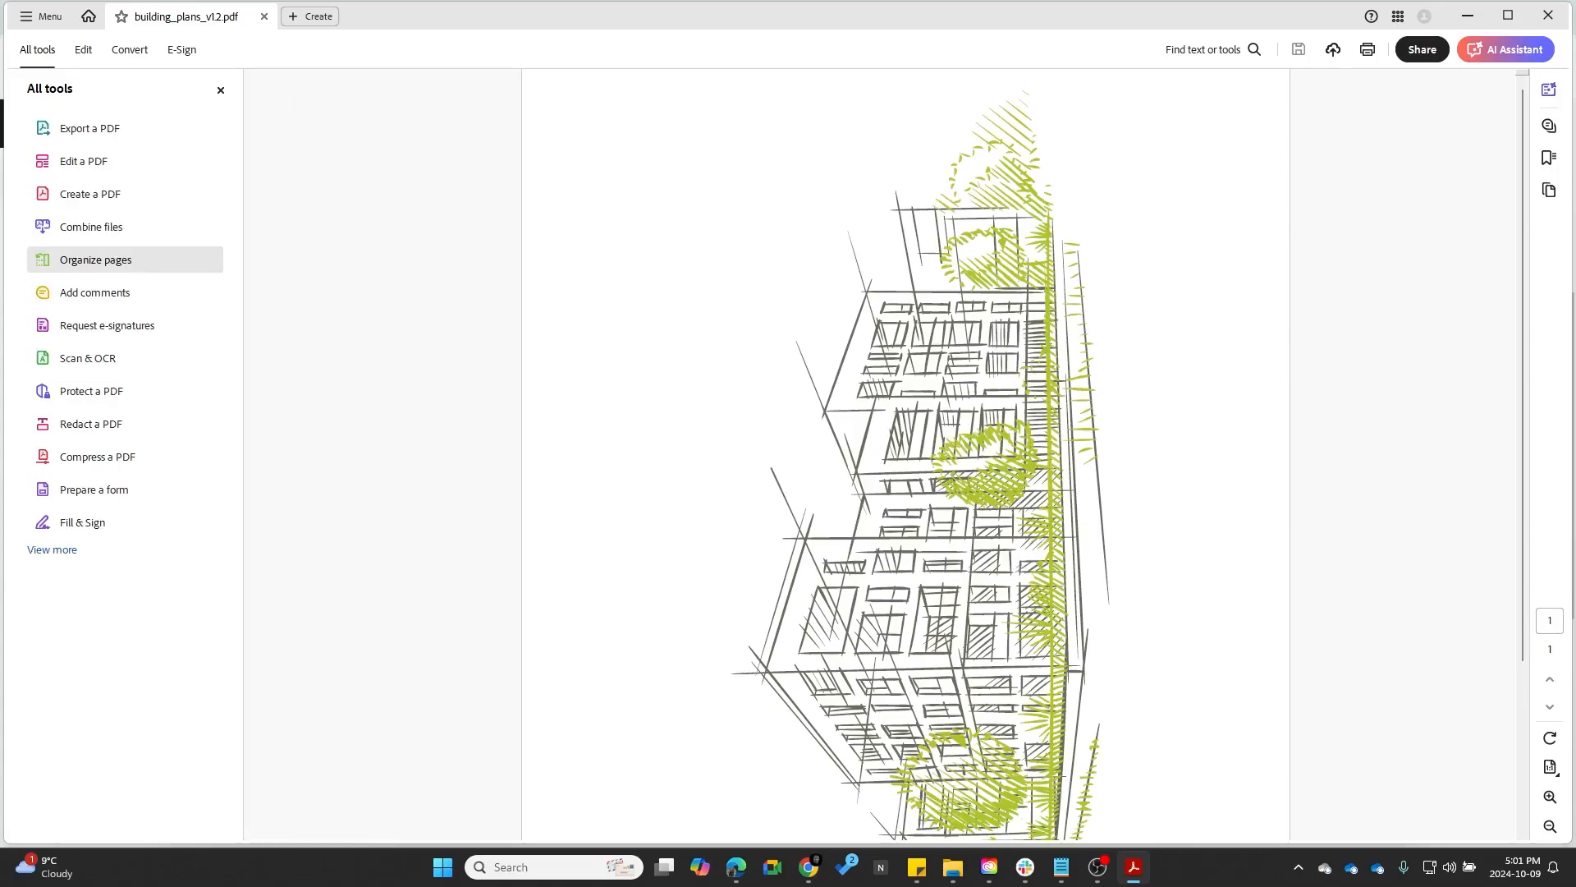
Rotate the page of building_plans_v1.2.pdf to landscape and open the PDF for styling in Adobe Express
{"action": "left_click", "coordinate": [95, 260]}
{"action": "left_click", "coordinate": [468, 180]}
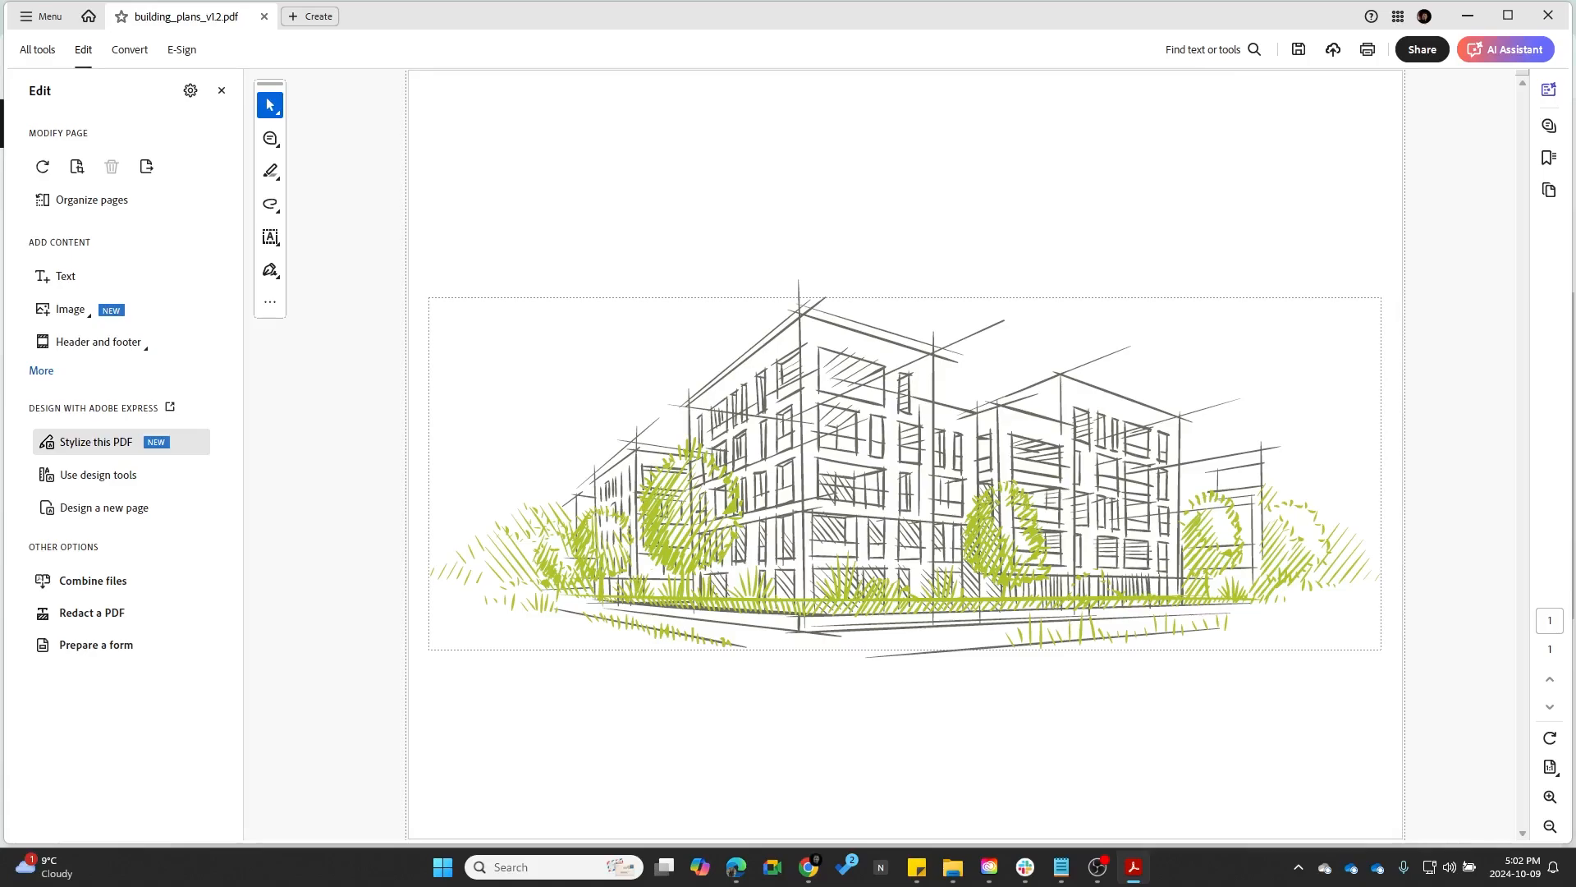
{"action": "left_click", "coordinate": [96, 442]}
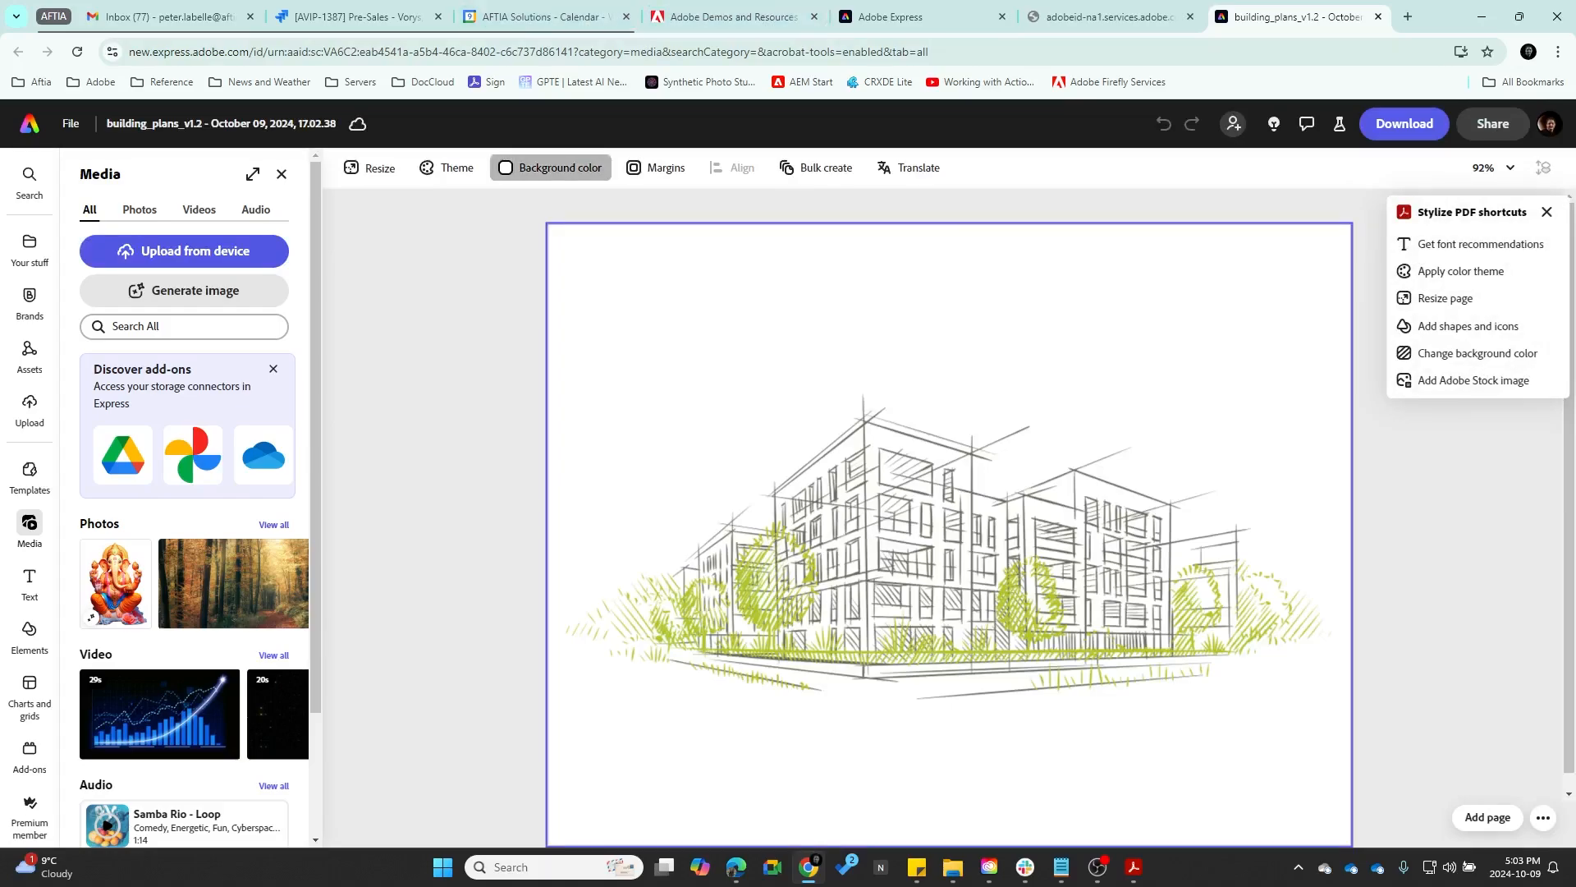
Set the page background to the recommended light cyan and fine-tune its shade as a custom colour
{"action": "left_click", "coordinate": [550, 168]}
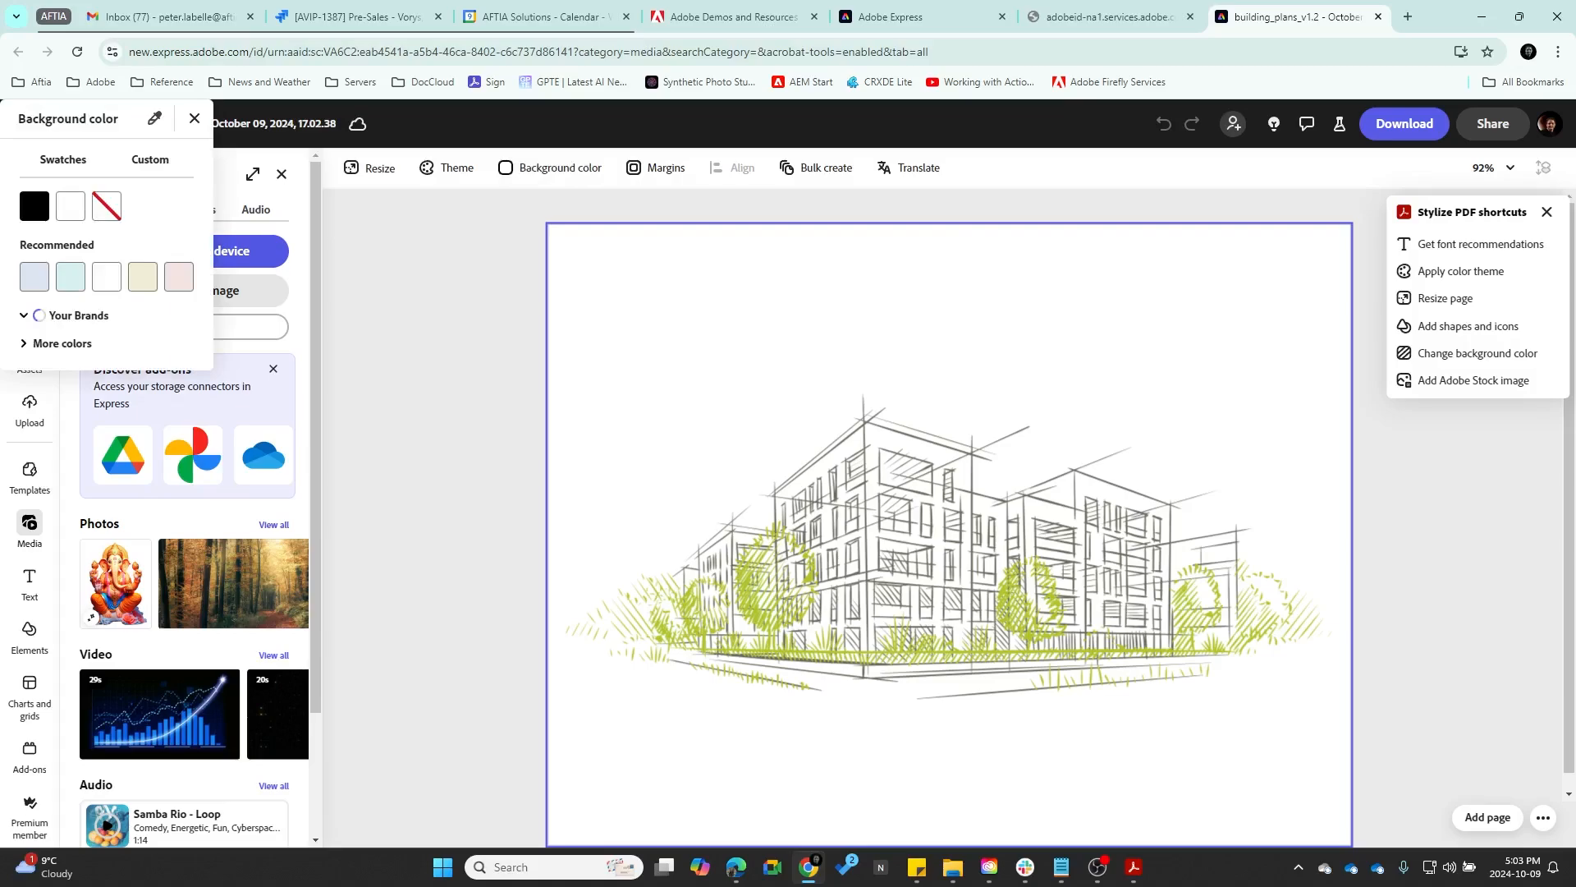
{"action": "left_click", "coordinate": [633, 364]}
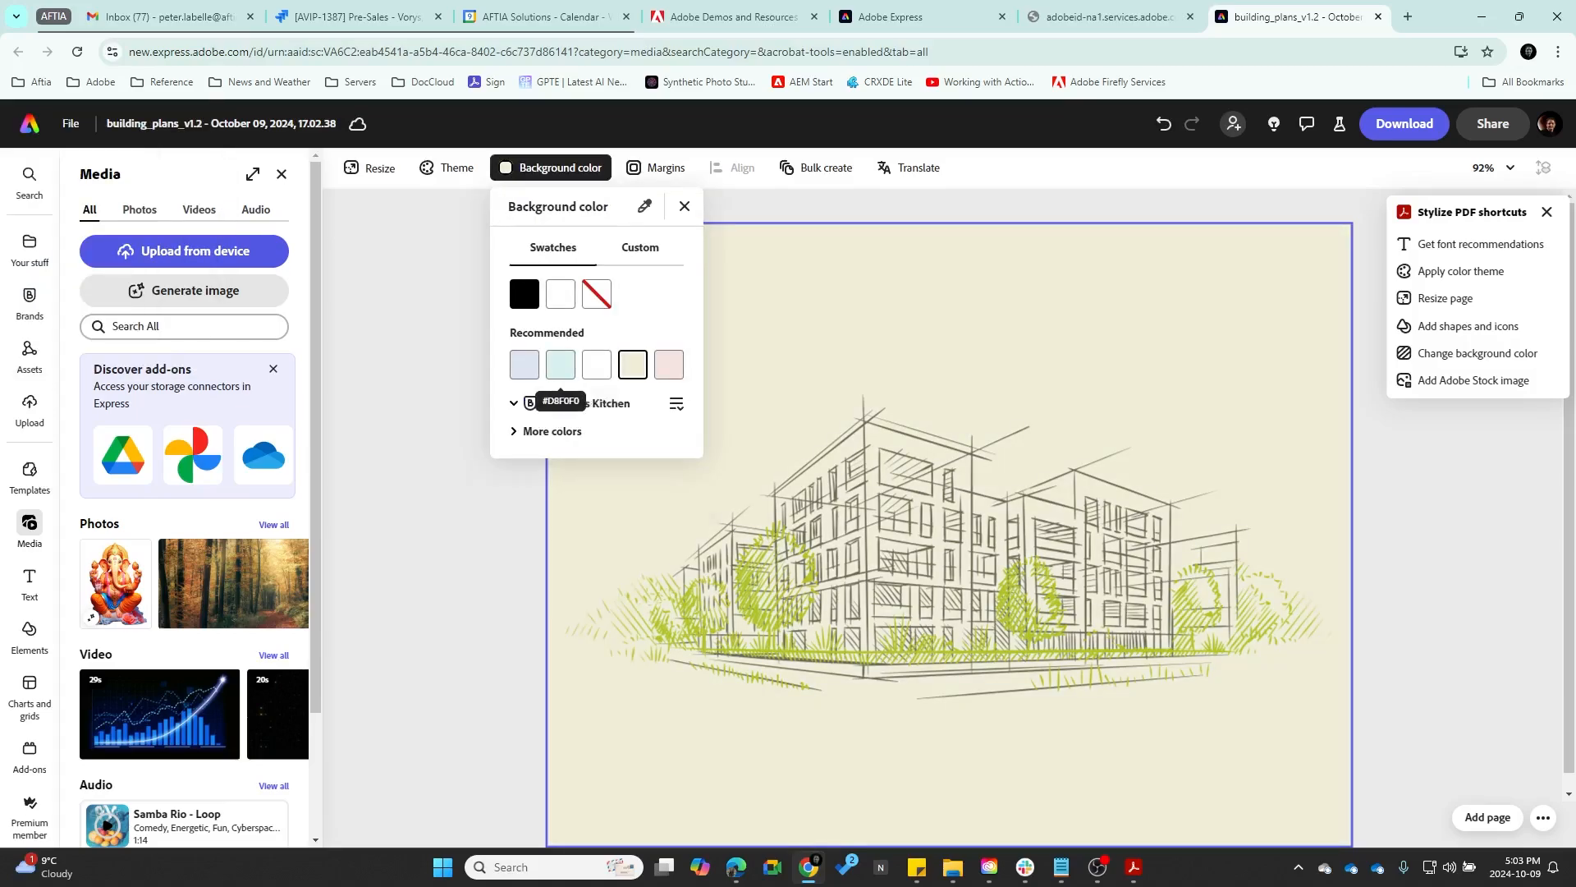
{"action": "left_click", "coordinate": [560, 364]}
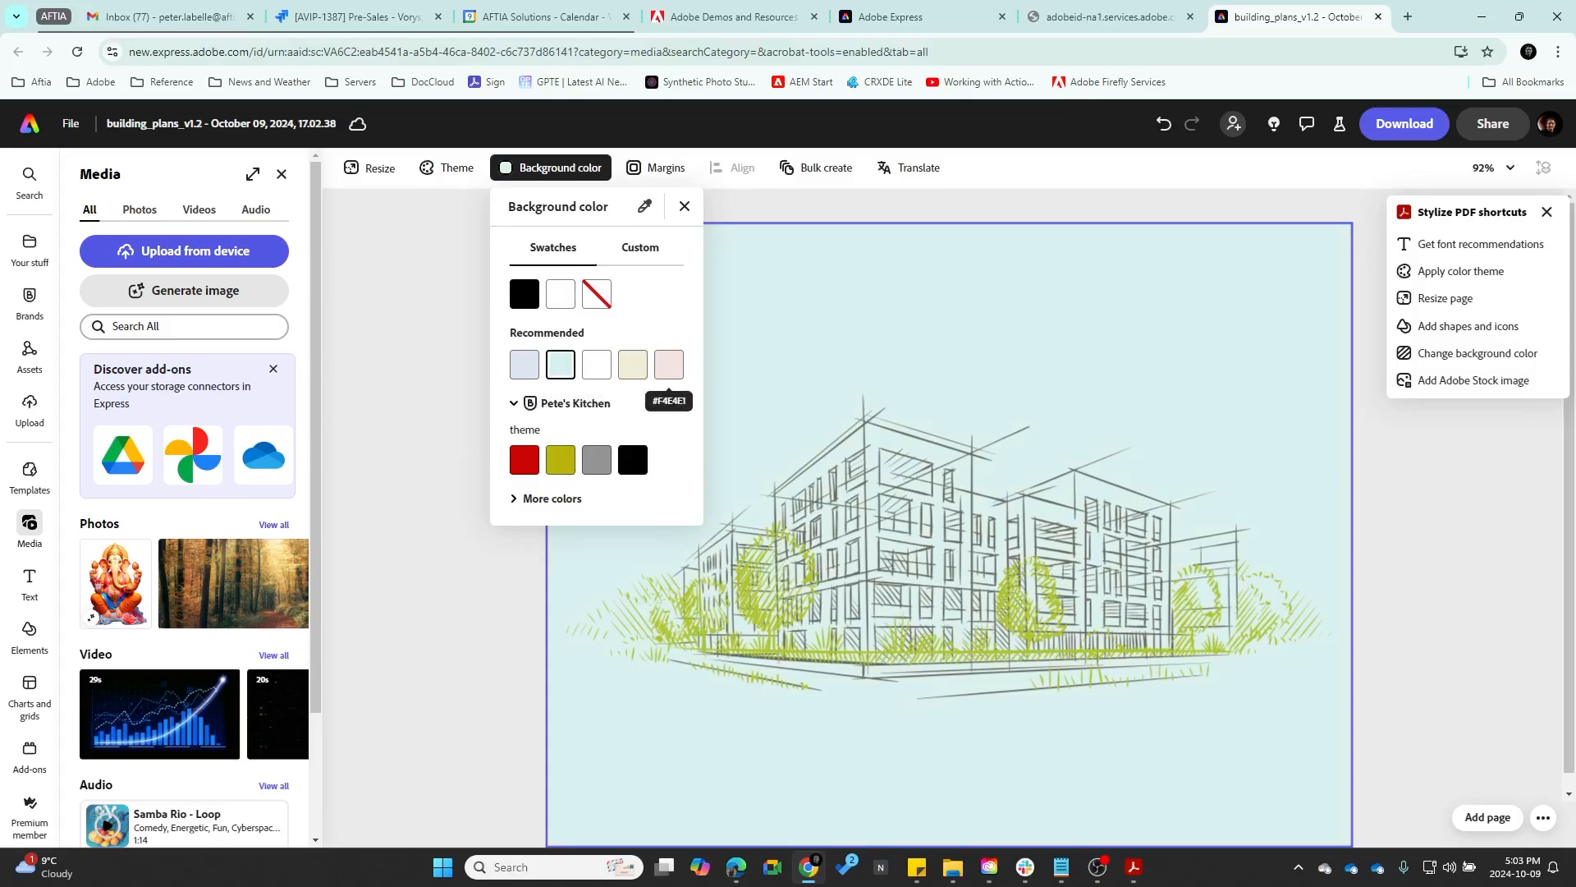
{"action": "left_click", "coordinate": [640, 247]}
{"action": "mouse_move", "coordinate": [528, 320]}
{"action": "left_mouse_down"}
{"action": "mouse_move", "coordinate": [617, 343]}
{"action": "mouse_move", "coordinate": [641, 323]}
{"action": "mouse_move", "coordinate": [549, 319]}
{"action": "left_mouse_up"}
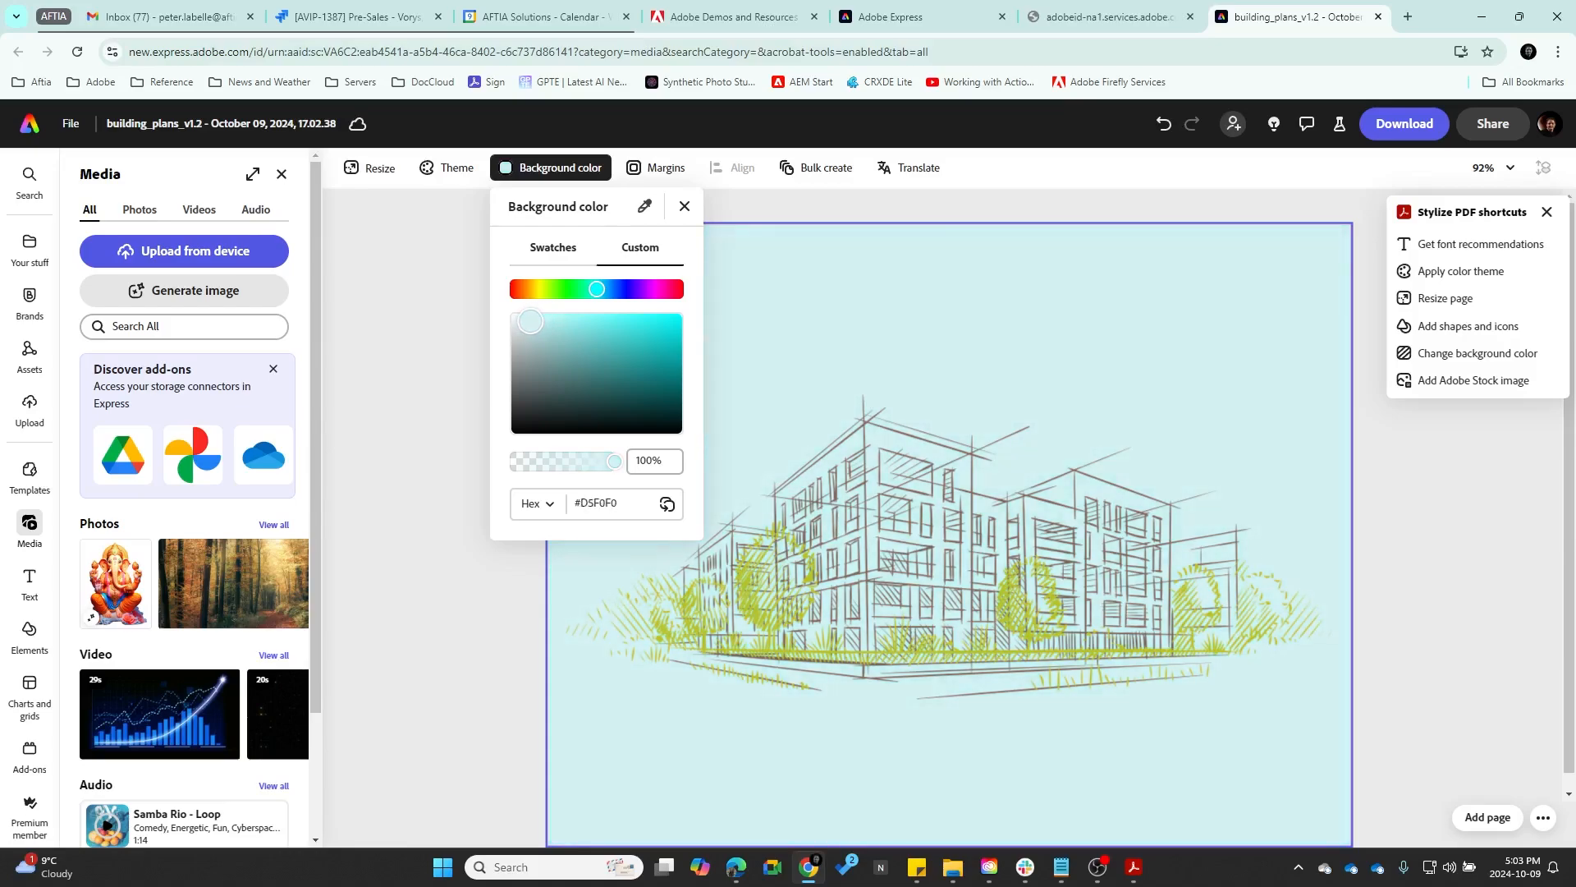
{"action": "left_click", "coordinate": [684, 206]}
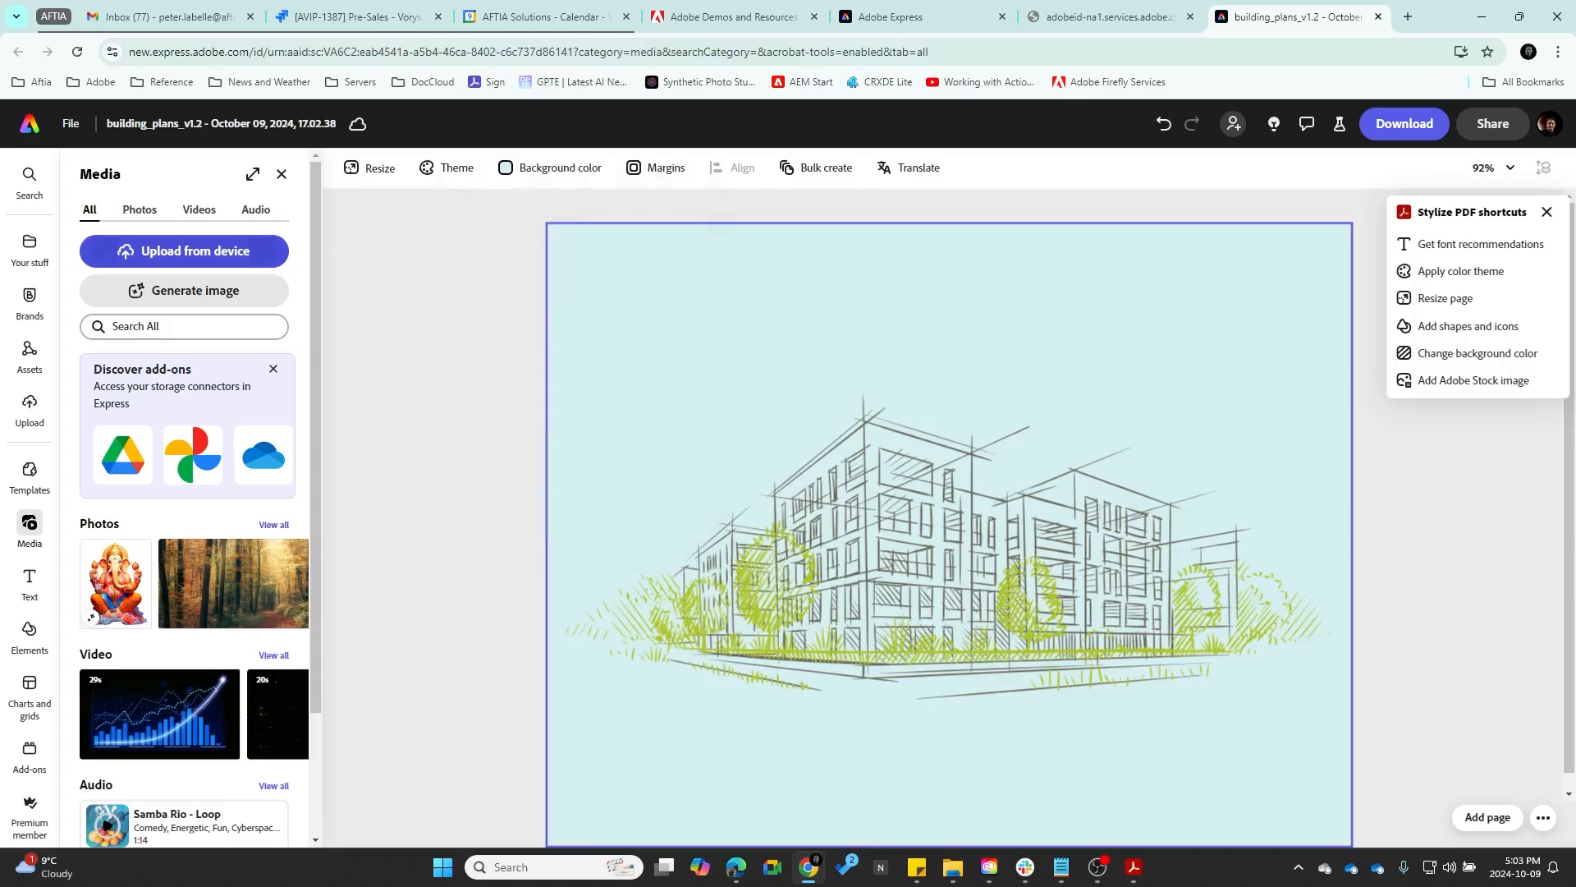
Search the background elements for "abstract" and refine the search to "light abstract"
{"action": "left_click", "coordinate": [30, 632]}
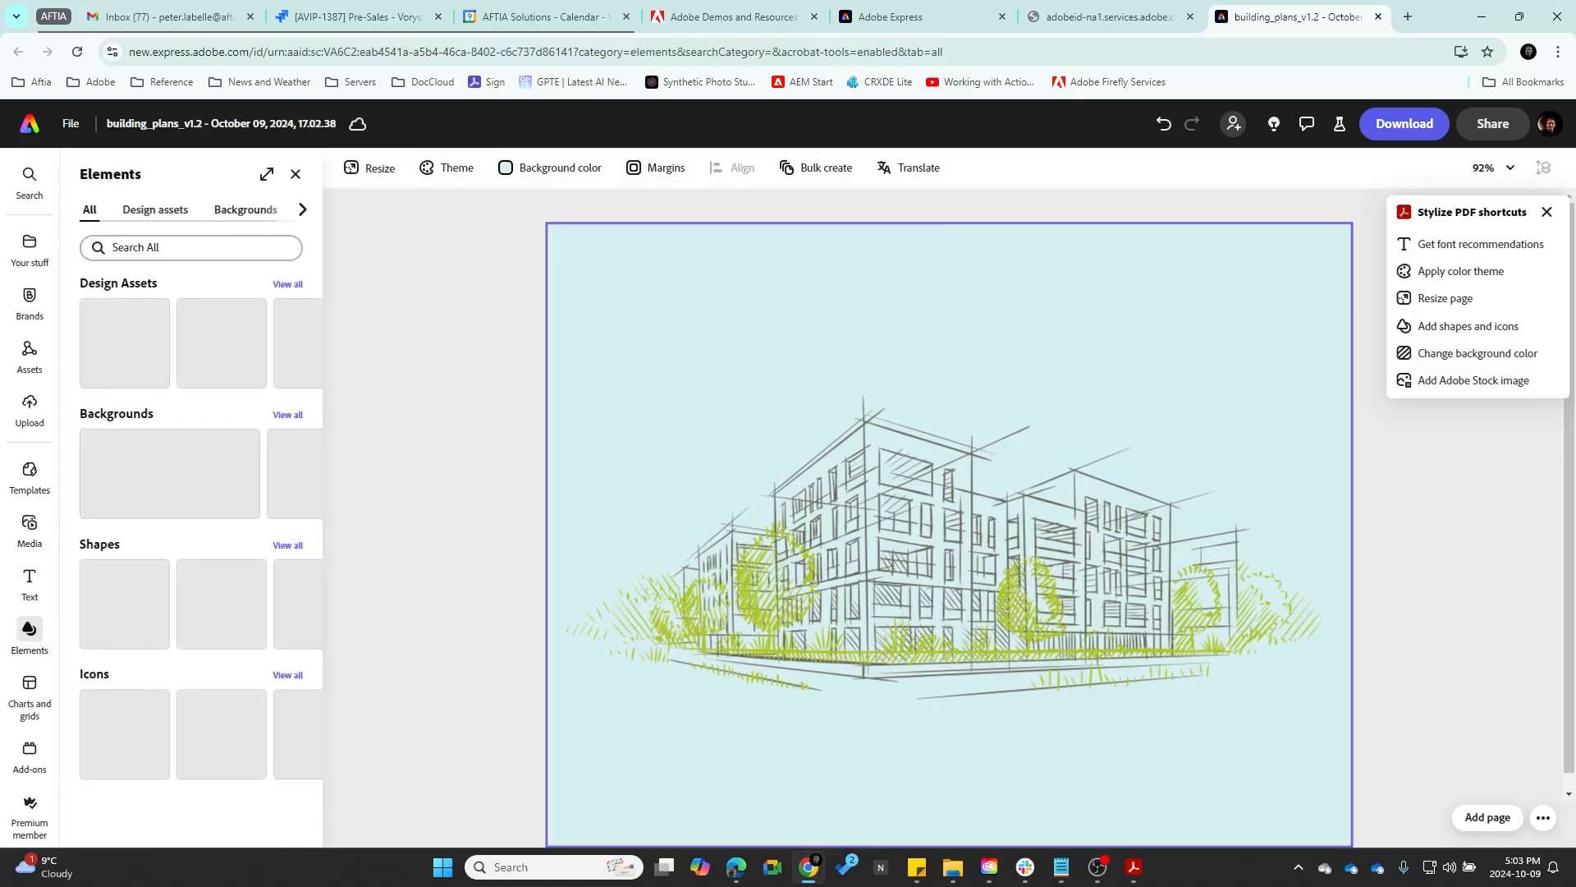
{"action": "left_click", "coordinate": [245, 209]}
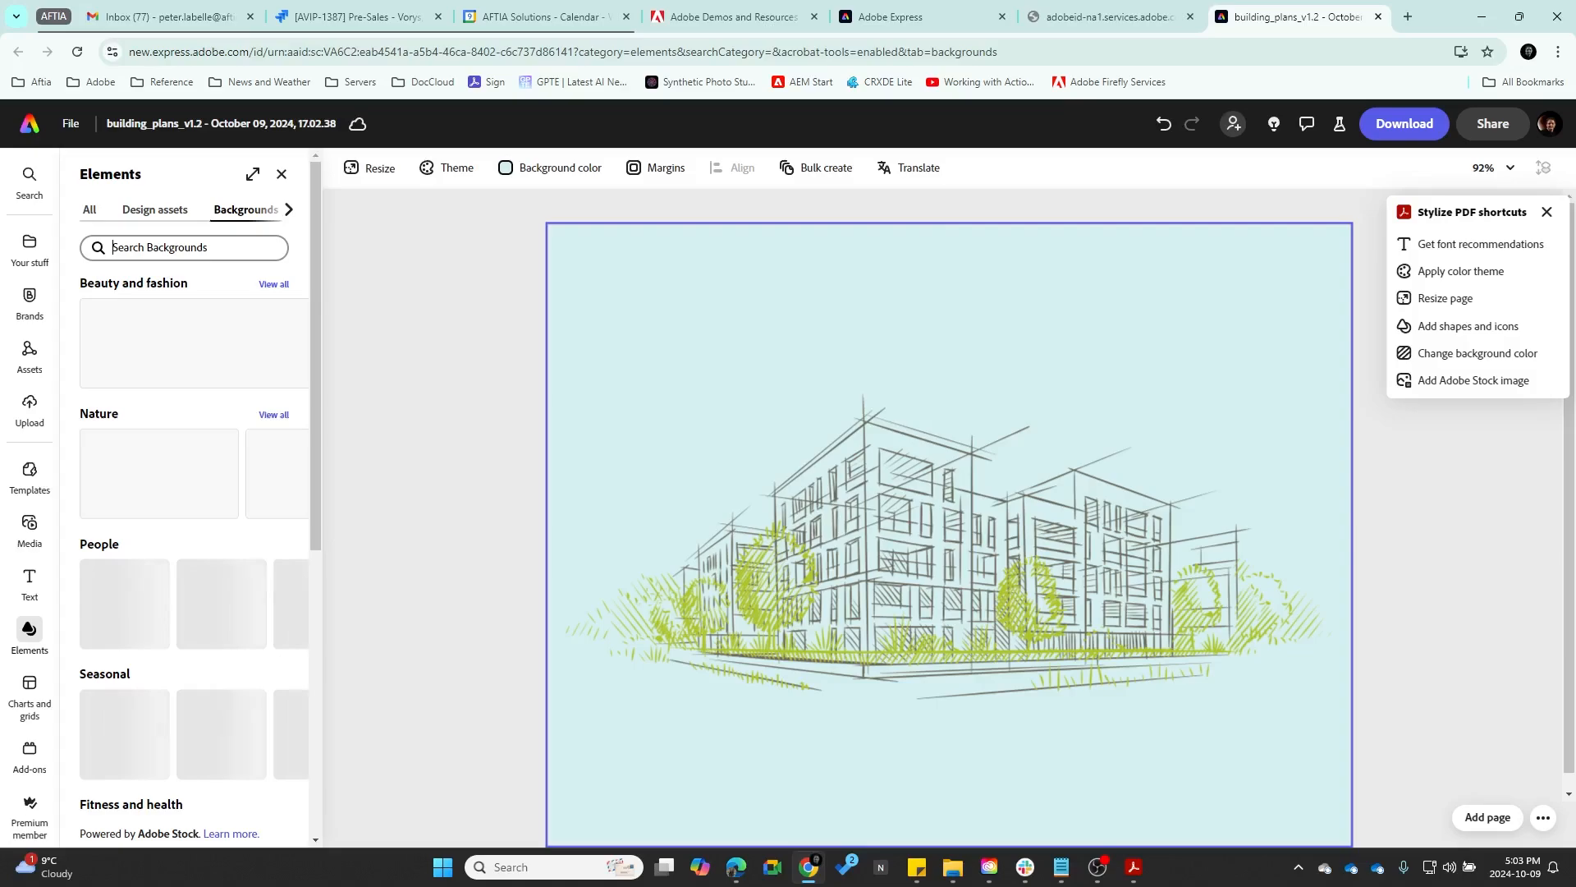
{"action": "type", "text": "ab"}
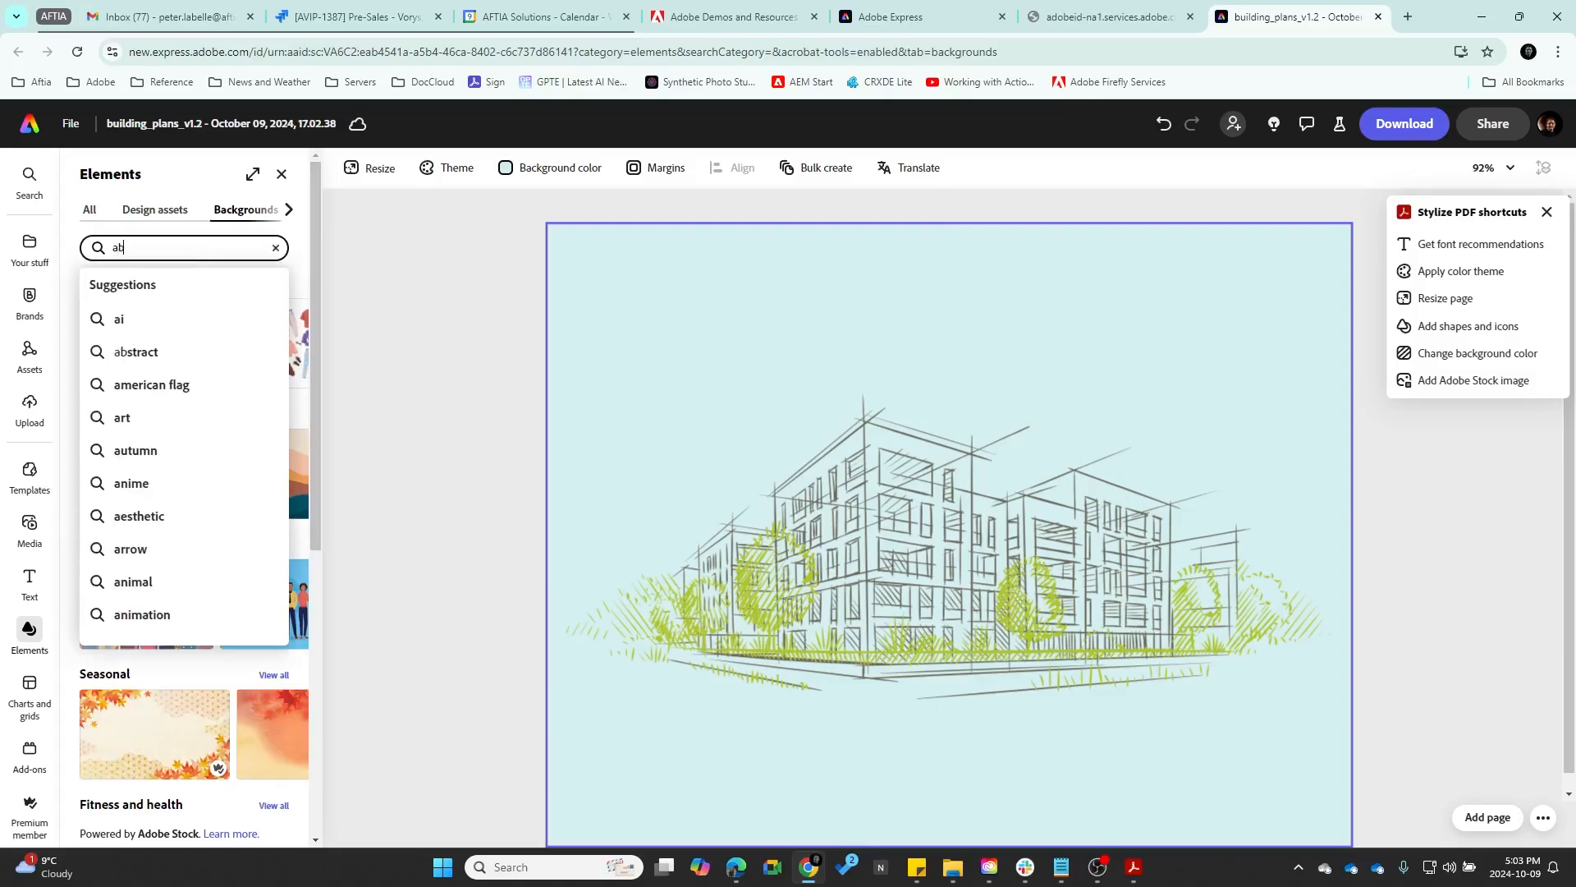
{"action": "type", "text": "stract"}
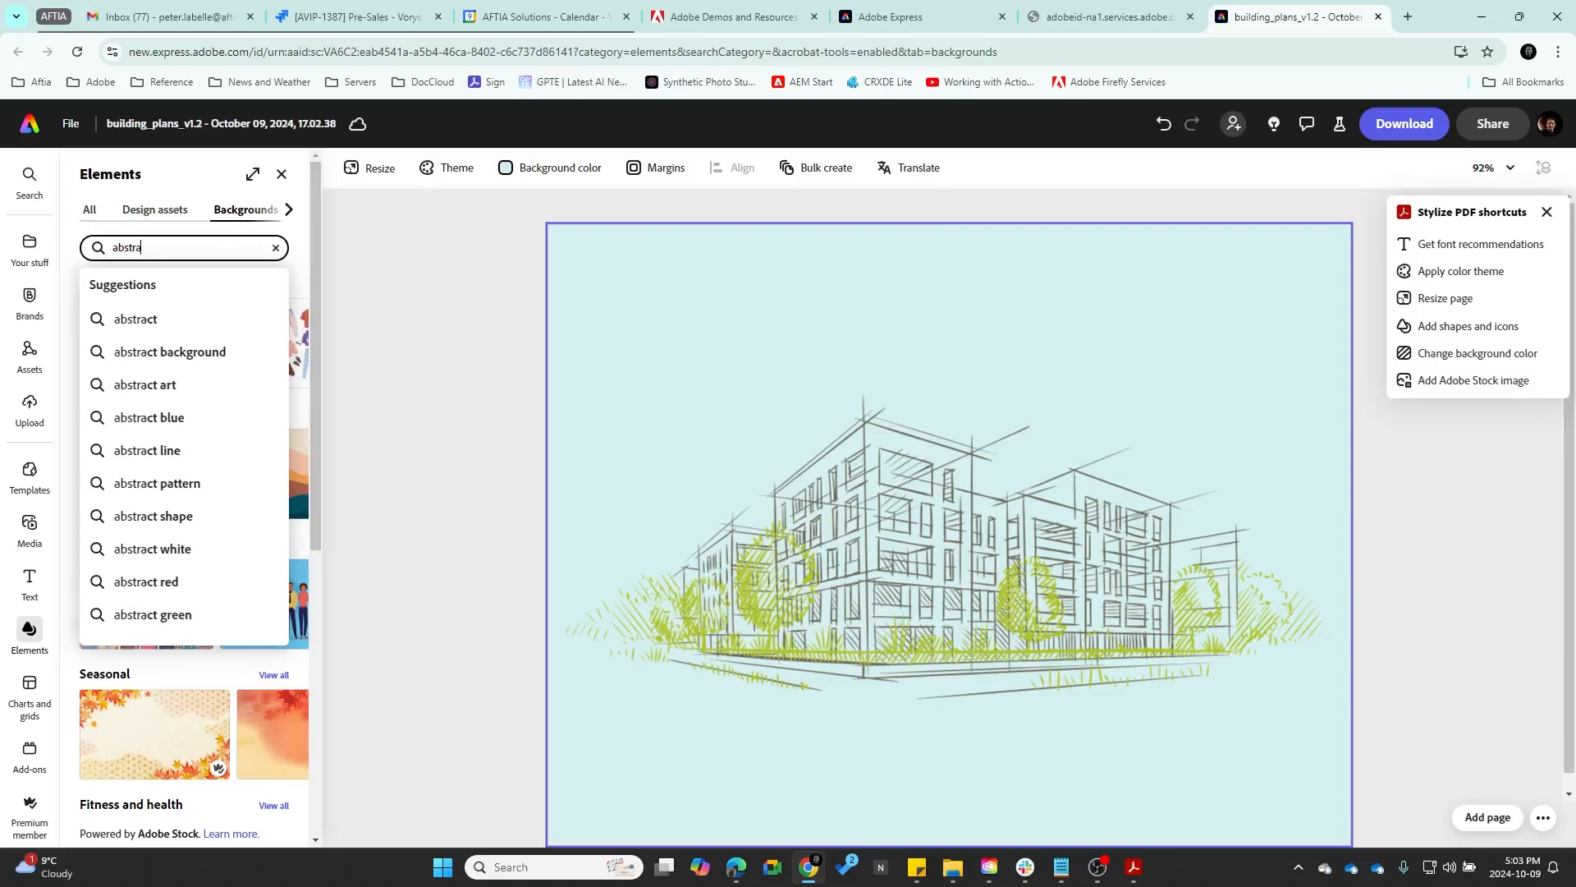
{"action": "key", "text": "Return"}
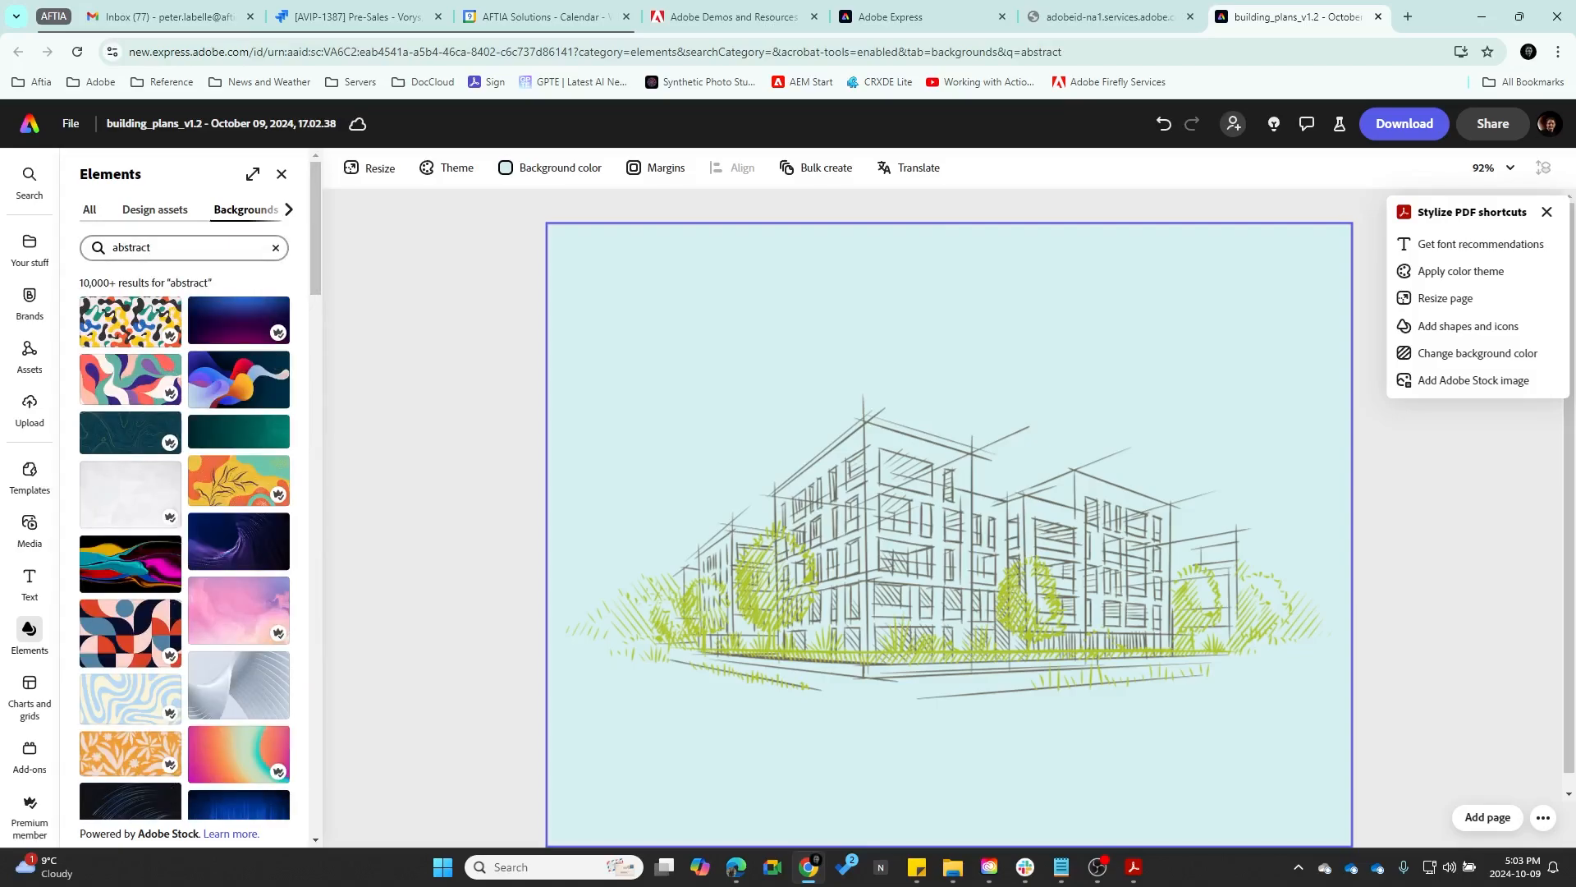
{"action": "left_click", "coordinate": [113, 247]}
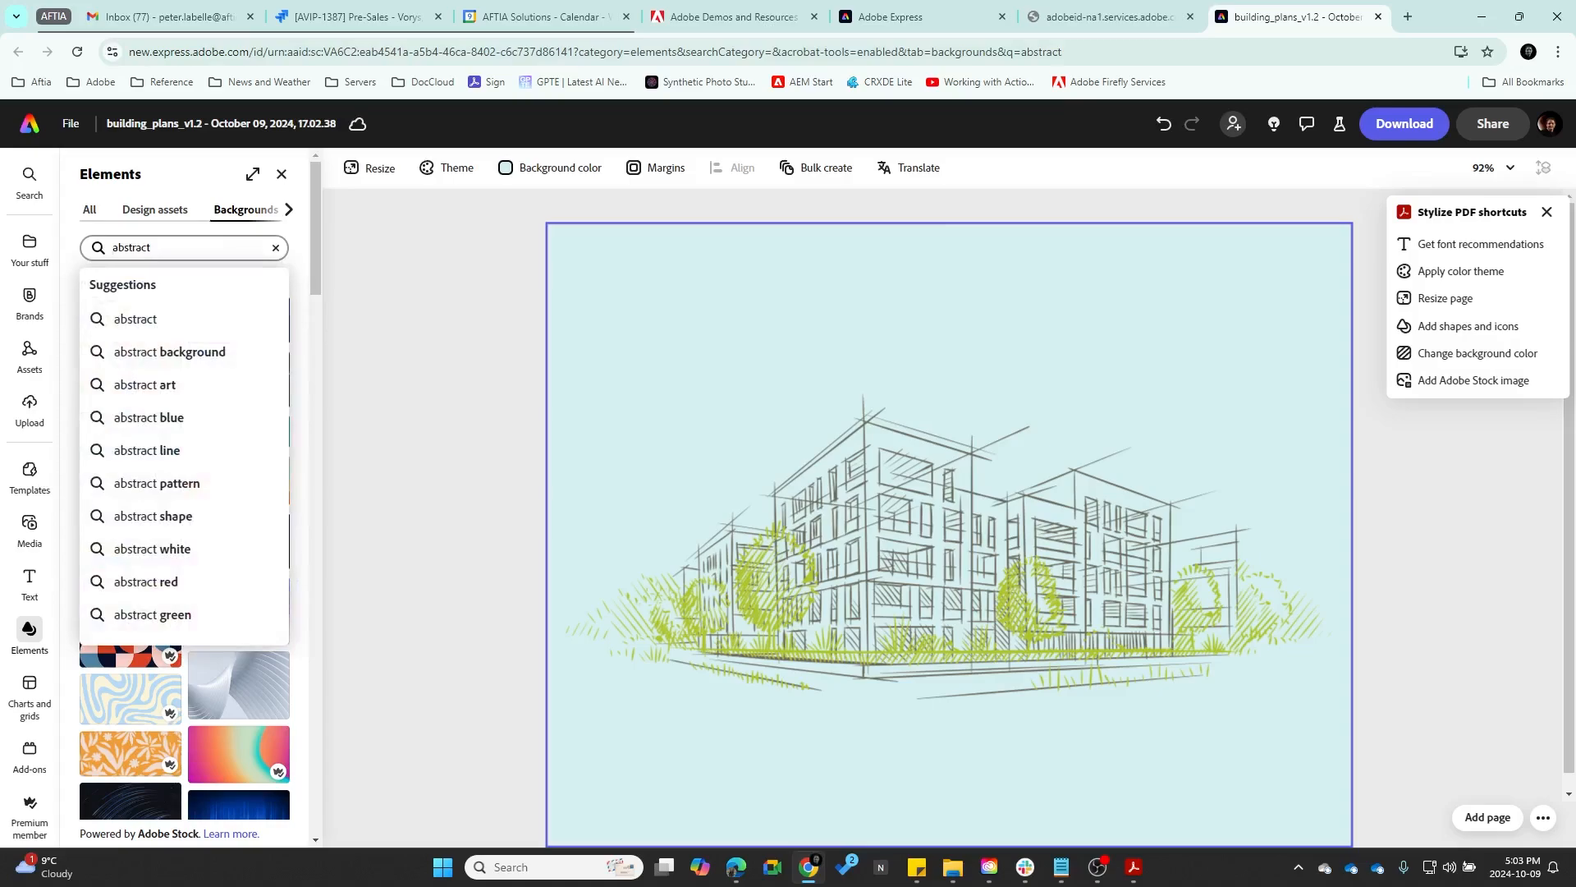
{"action": "type", "text": "light"}
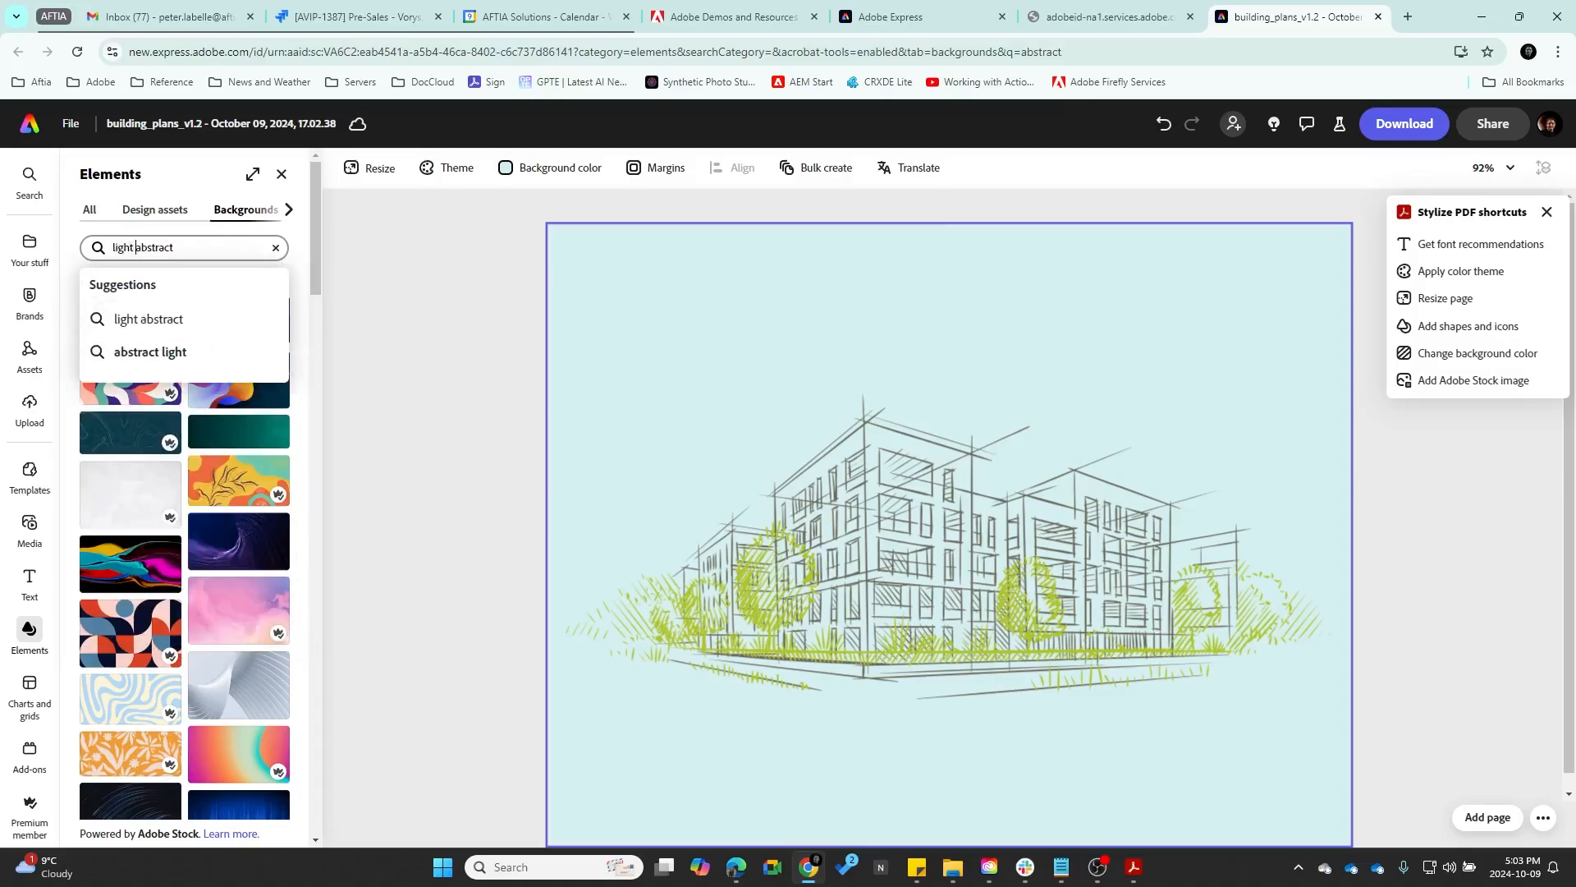
{"action": "key", "text": "Return"}
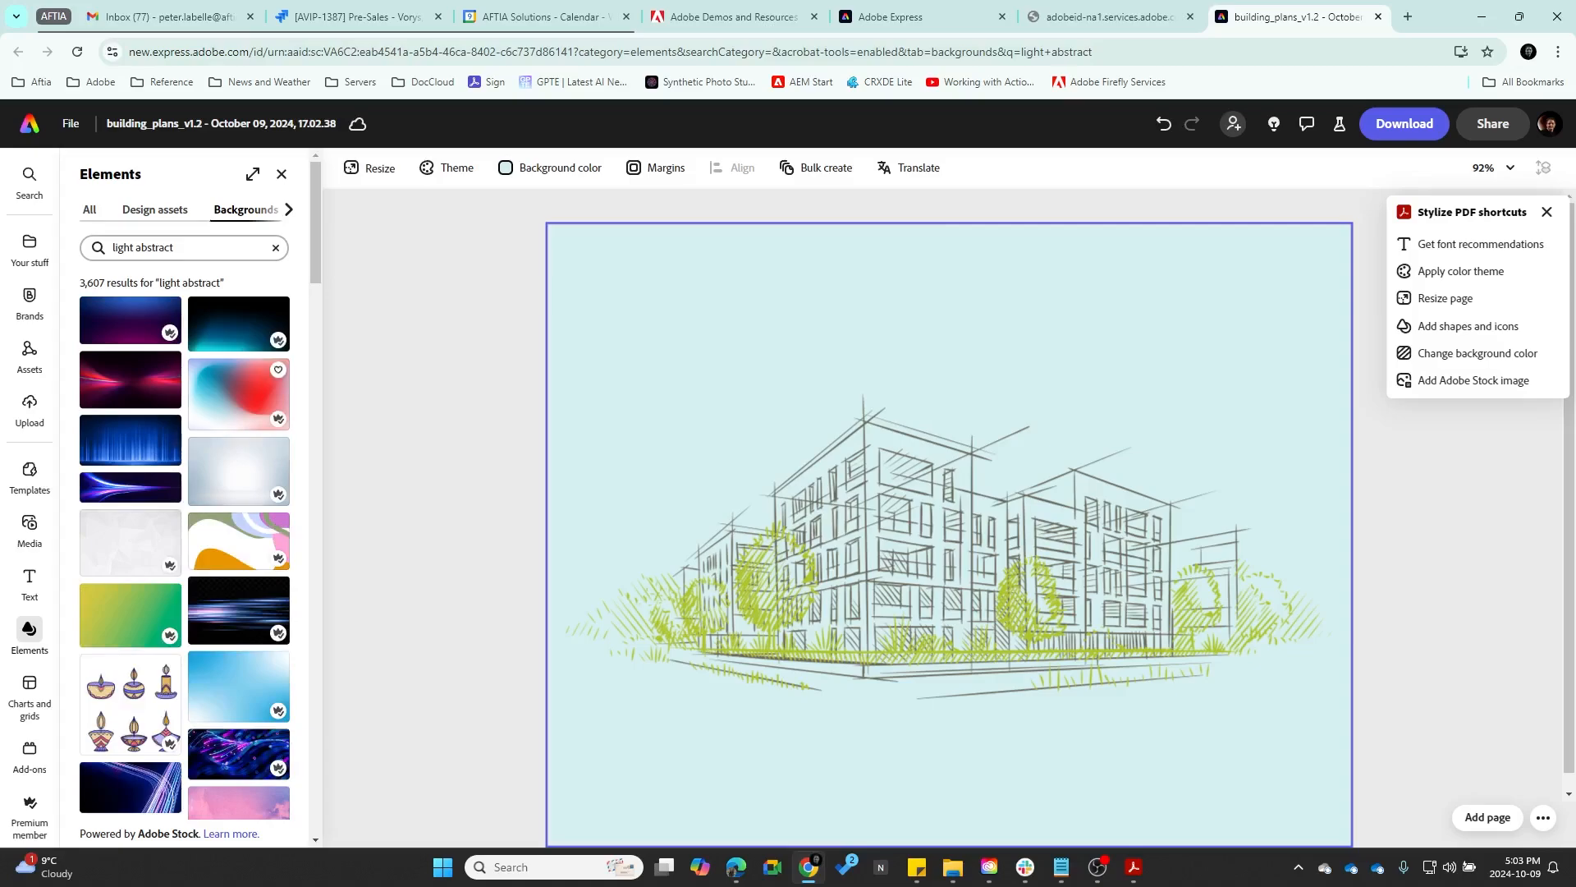
Try several of the found backgrounds on the page and apply the pale grey faceted polygon pattern
{"action": "left_click", "coordinate": [238, 469]}
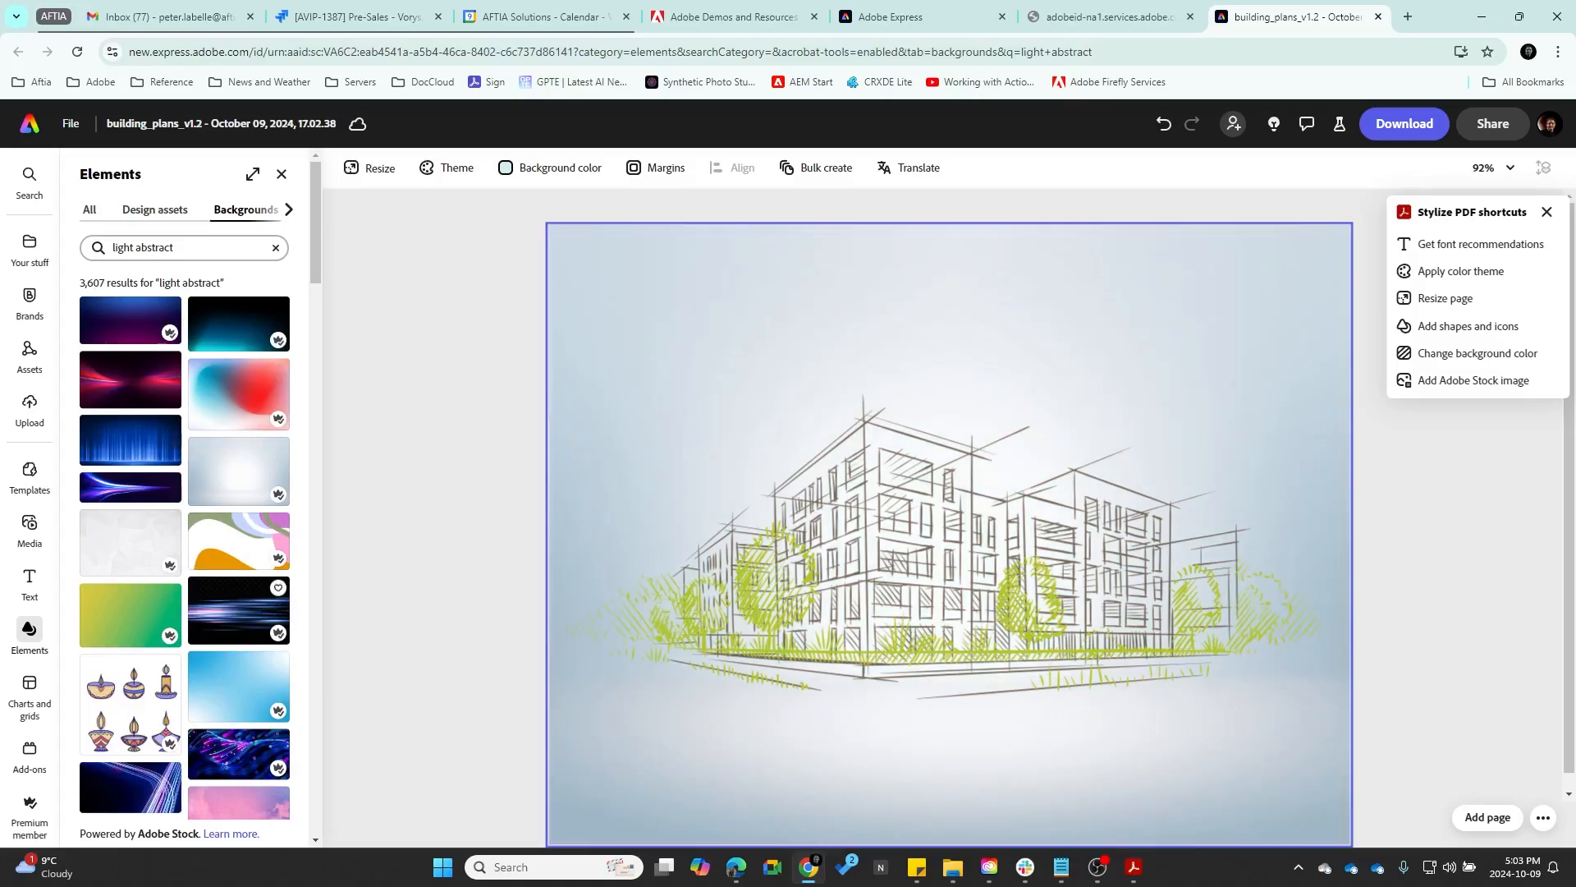
{"action": "left_click", "coordinate": [238, 609]}
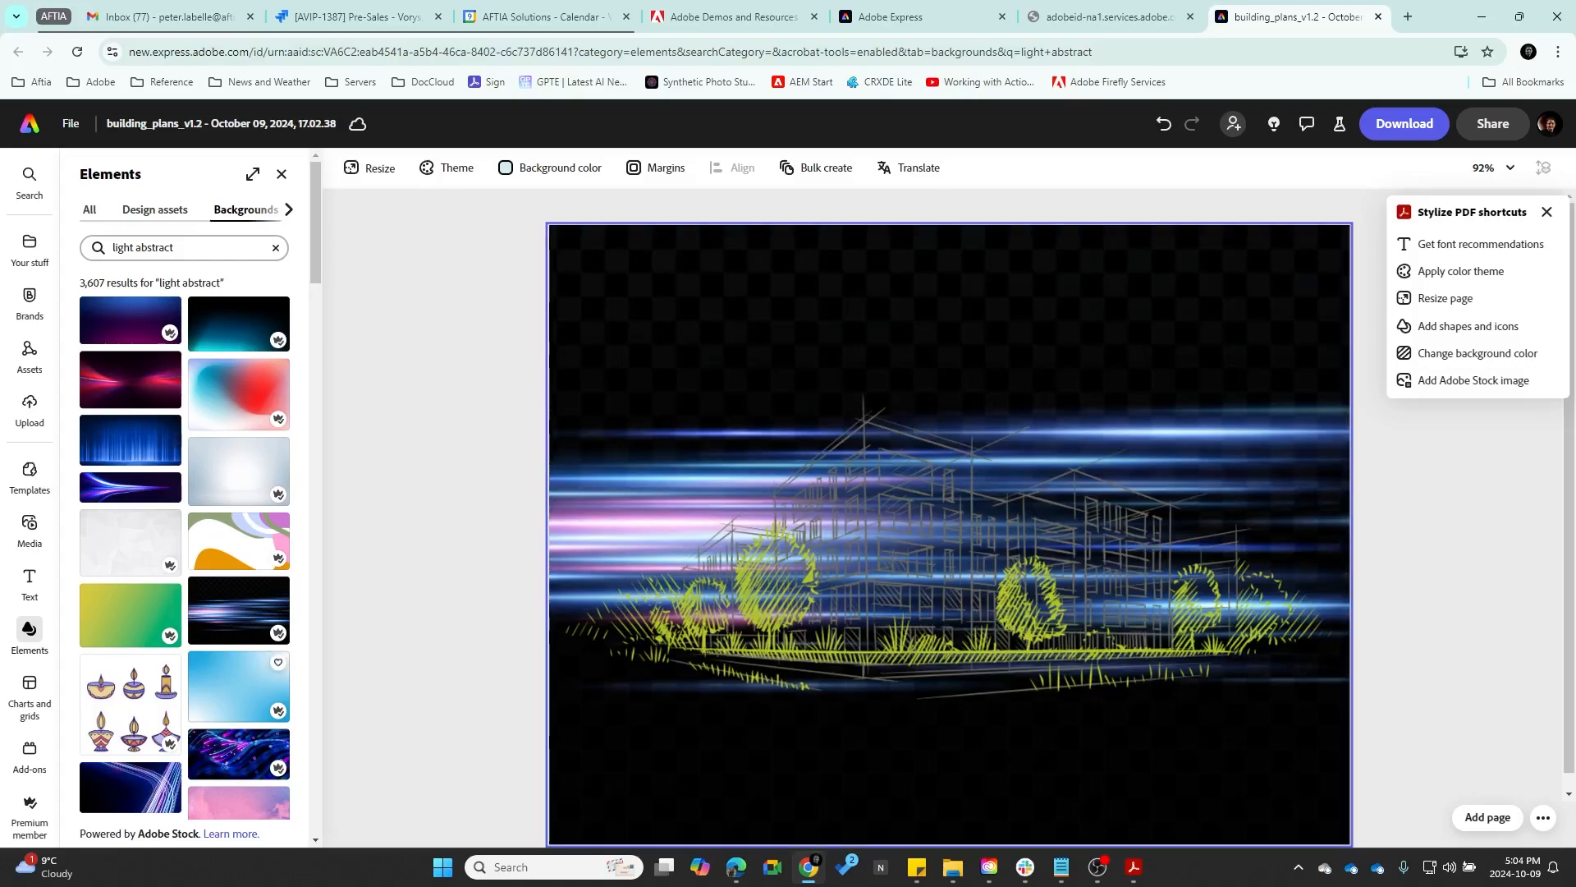
{"action": "key", "text": "ctrl+z"}
{"action": "left_click", "coordinate": [238, 685]}
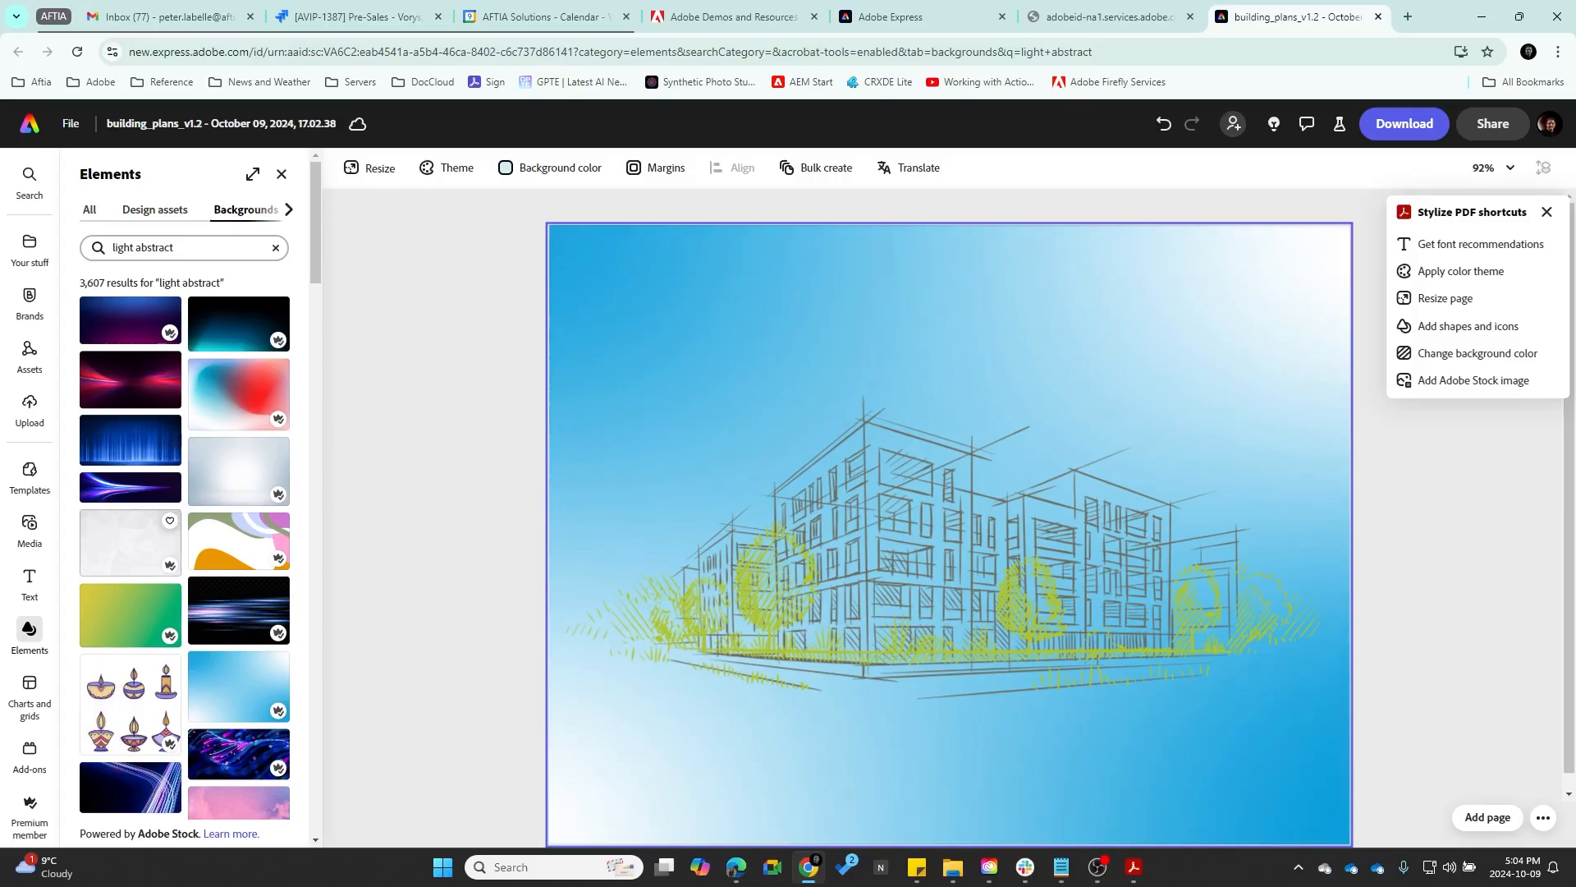
{"action": "left_click", "coordinate": [130, 542]}
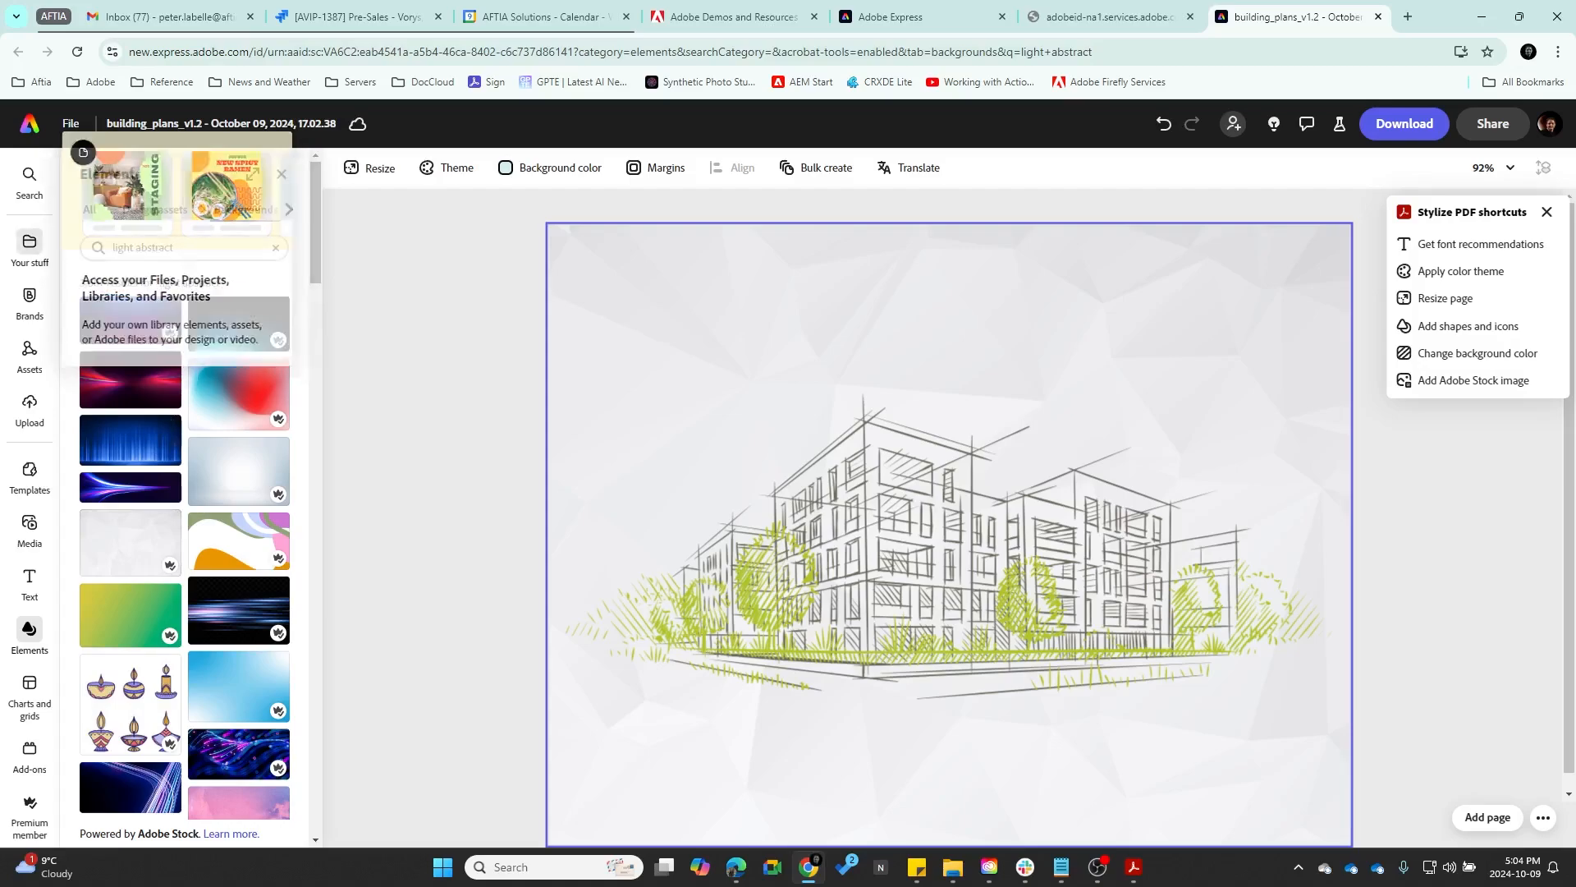
Insert the coloured logo from the Altura brand and place it, scaled down, in the page's lower-left corner
{"action": "left_click", "coordinate": [30, 300]}
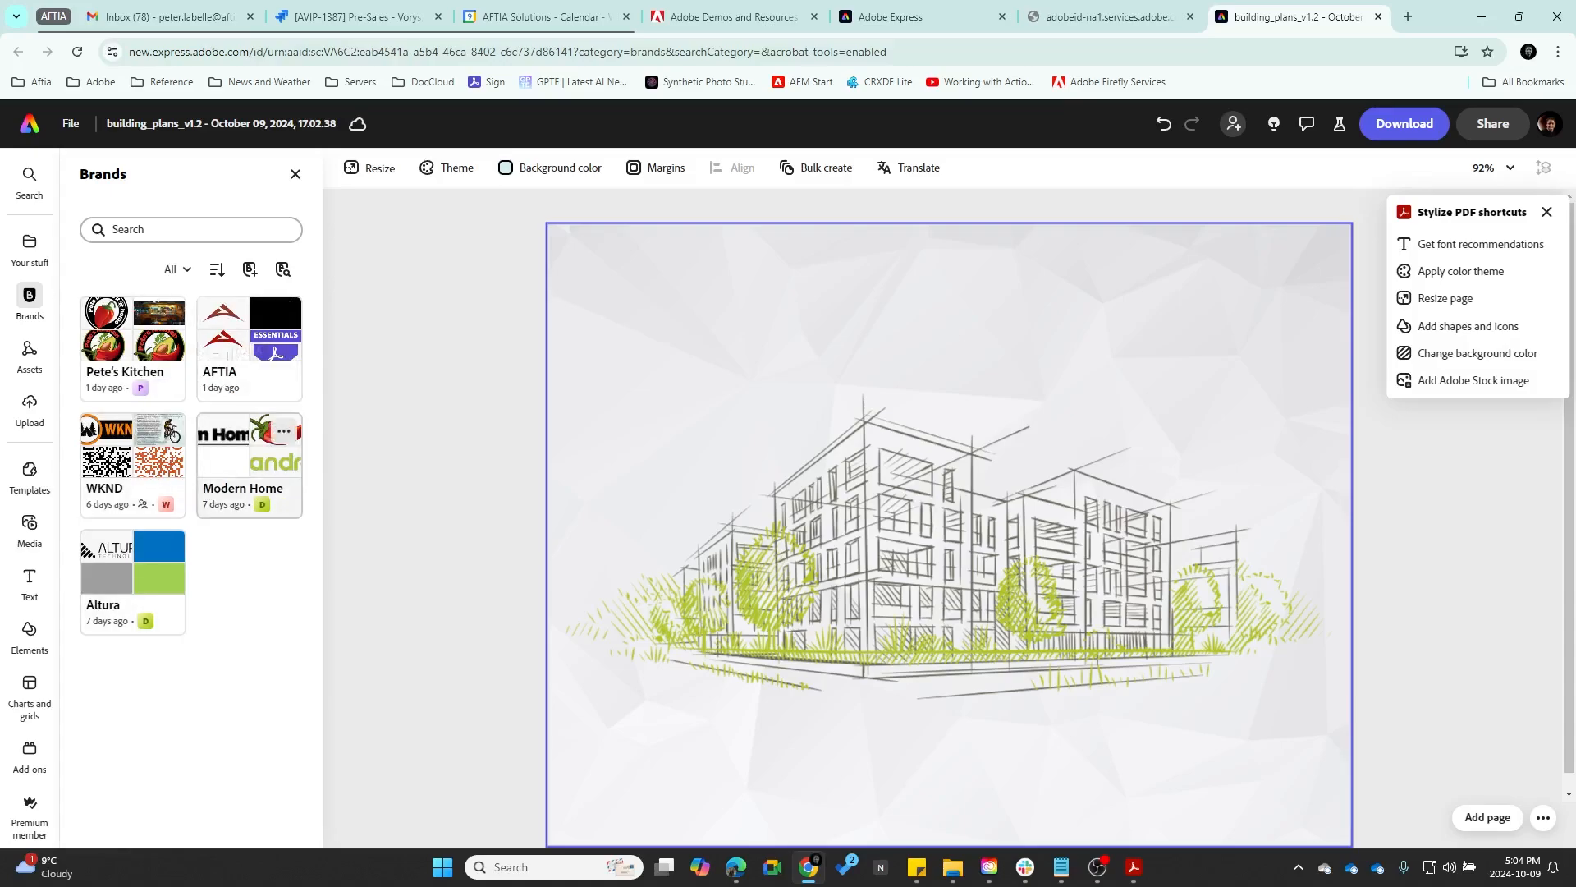
{"action": "left_click", "coordinate": [123, 587]}
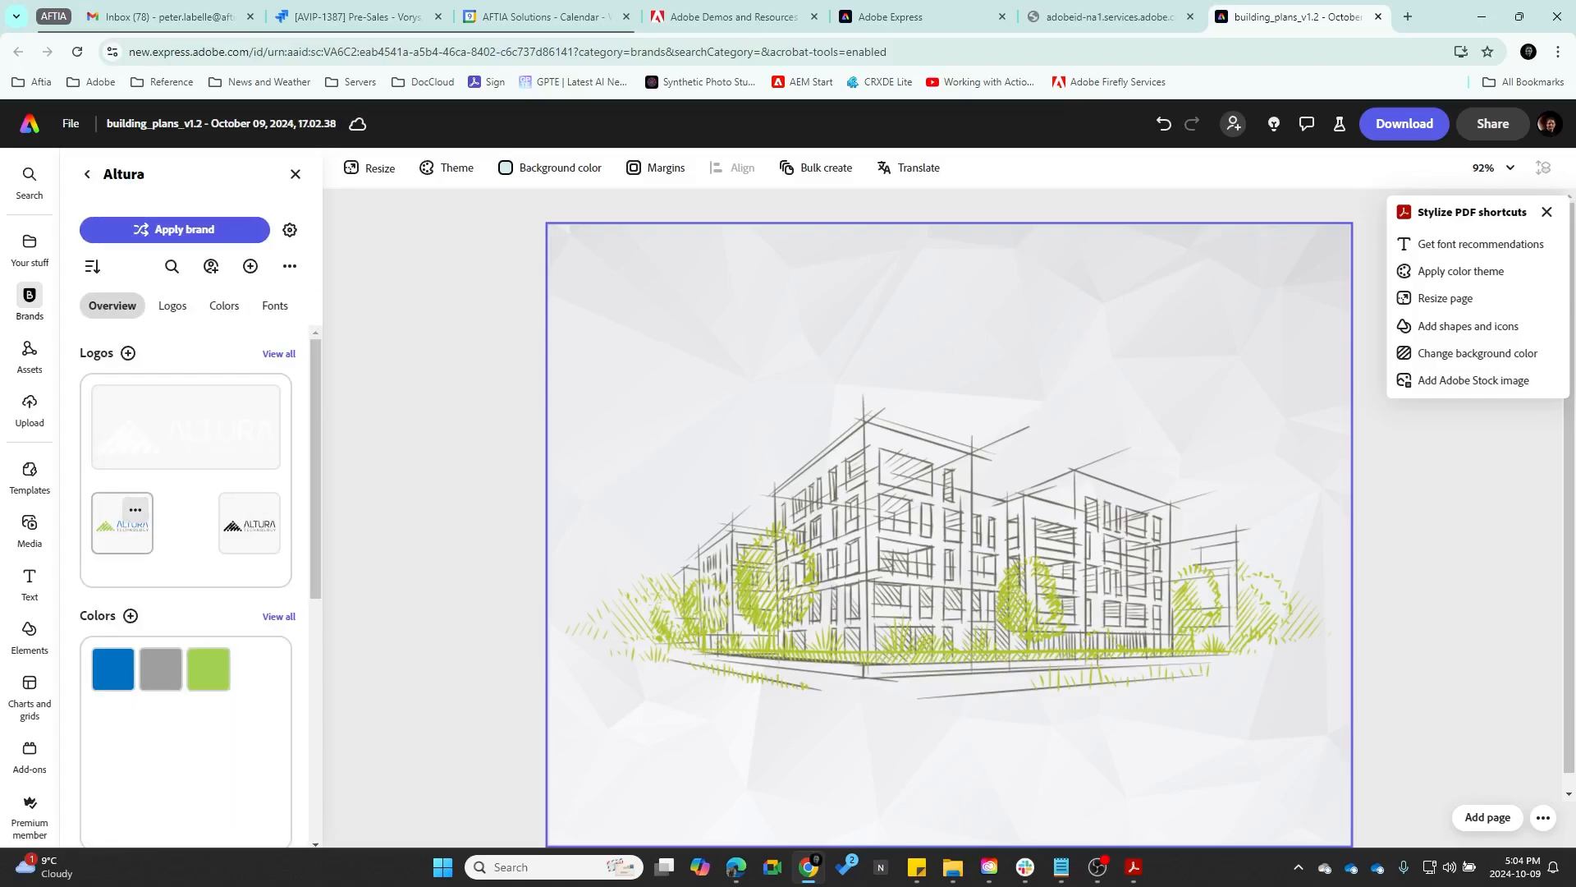
{"action": "left_click", "coordinate": [115, 530]}
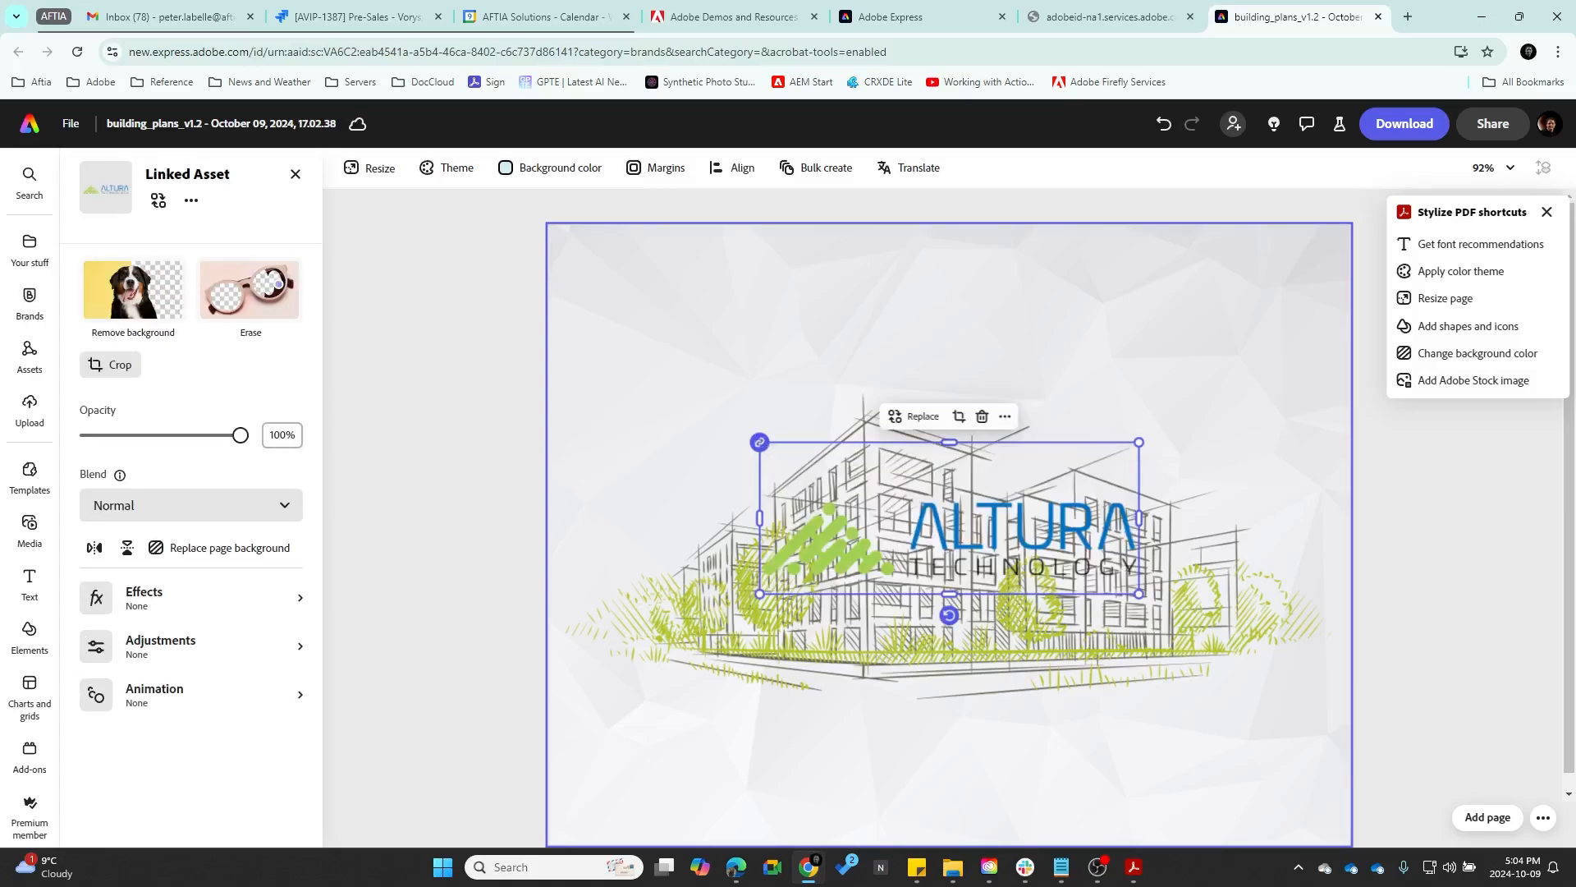
{"action": "left_click_drag", "start_coordinate": [949, 517], "coordinate": [759, 769]}
{"action": "left_click_drag", "start_coordinate": [949, 692], "coordinate": [844, 734]}
{"action": "left_click_drag", "start_coordinate": [739, 788], "coordinate": [740, 771]}
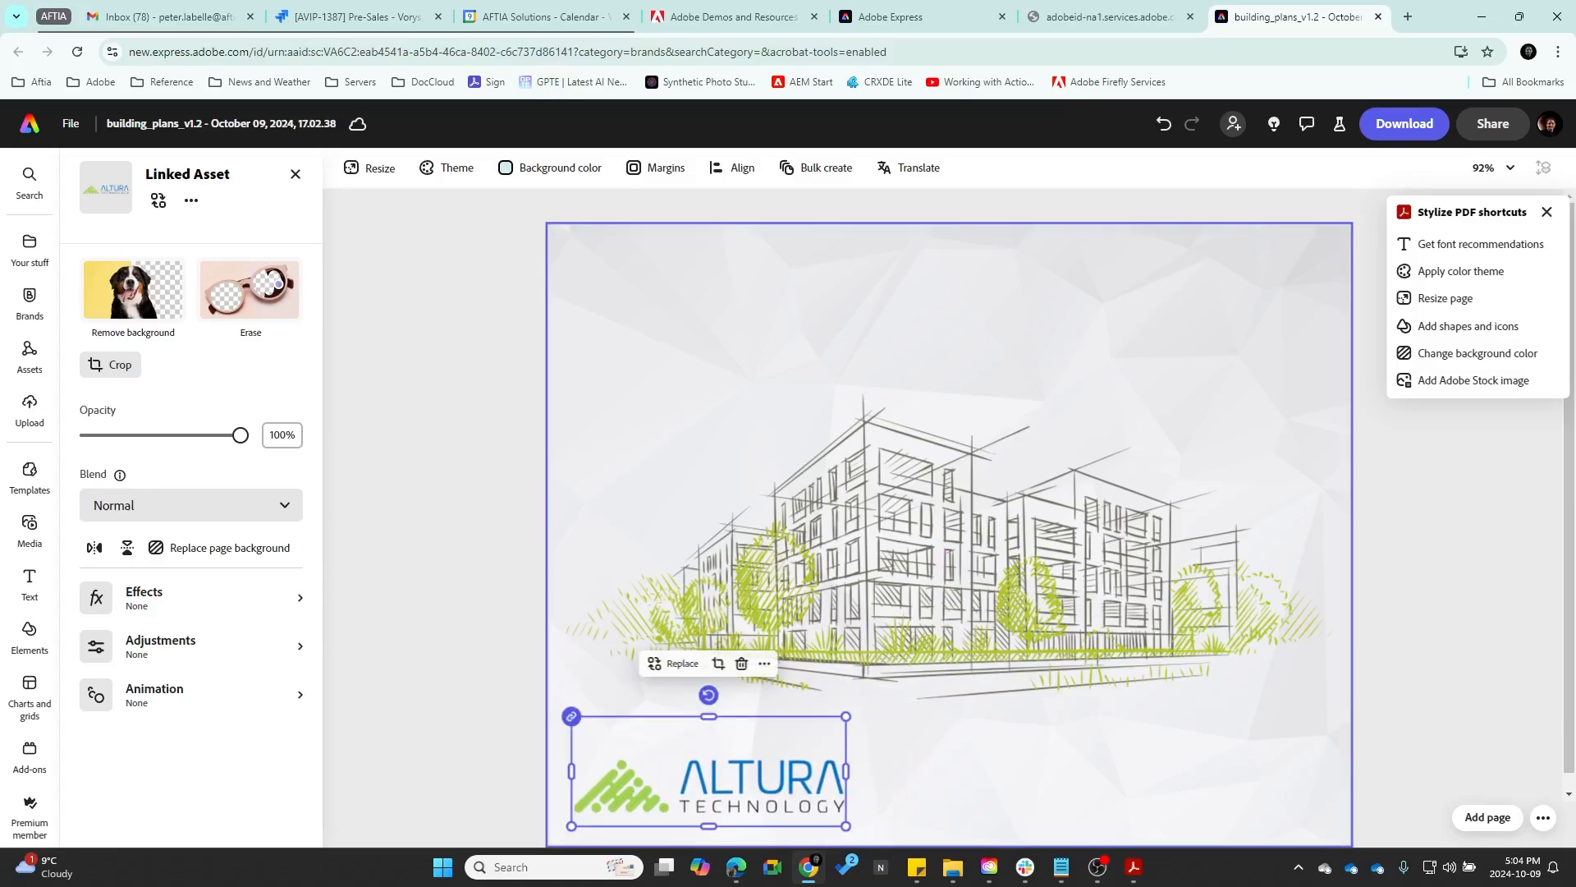
{"action": "key", "text": "Escape"}
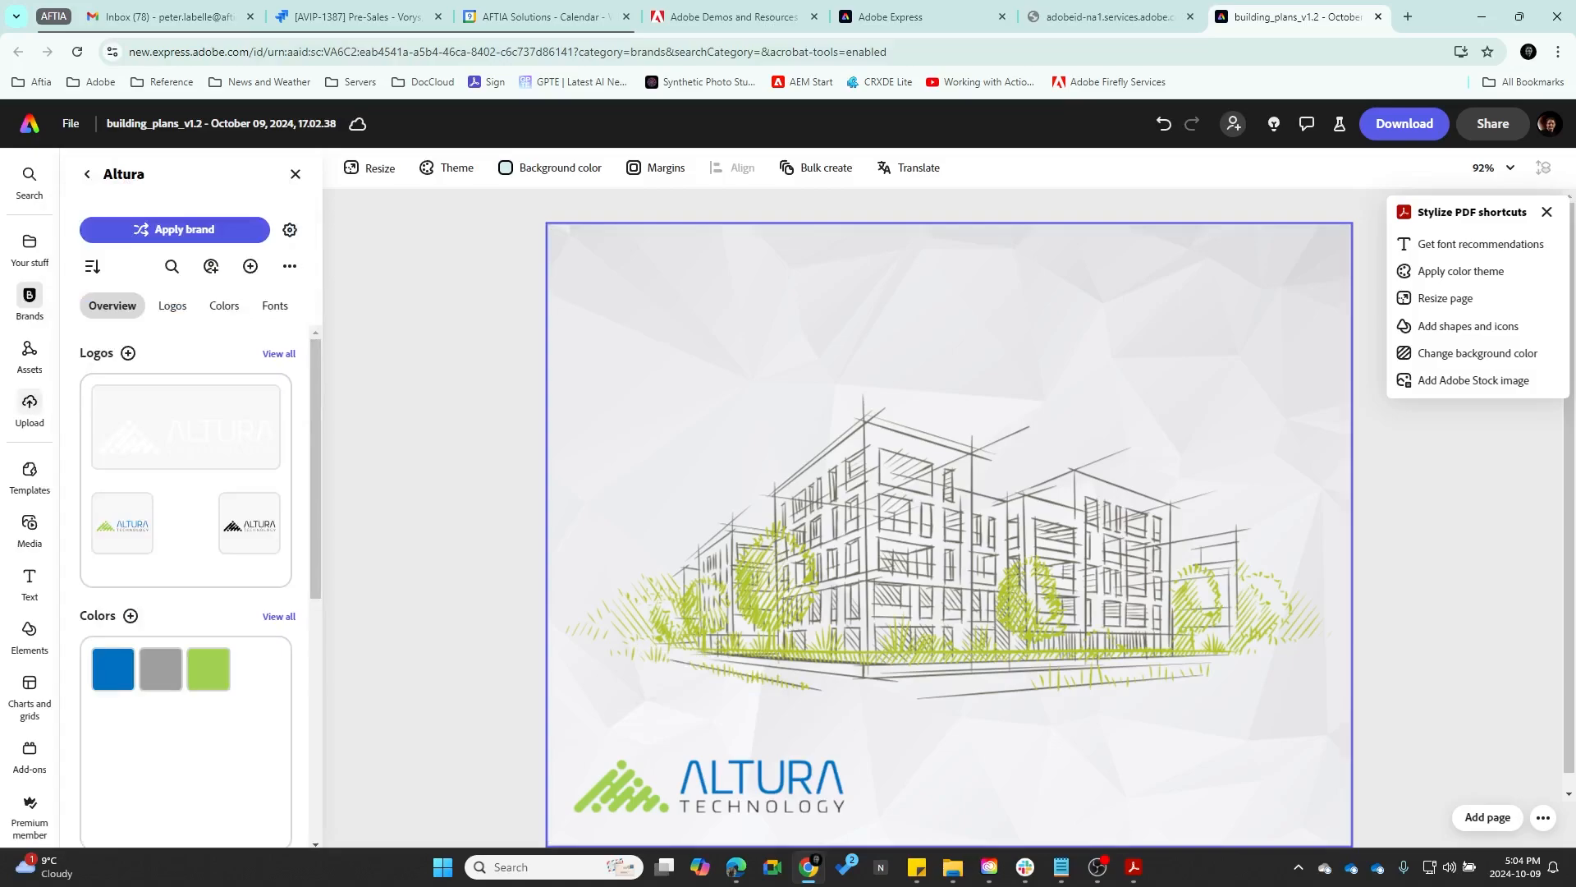
Add the title text "Bayview Complex" and move it above the building drawing
{"action": "left_click", "coordinate": [29, 581]}
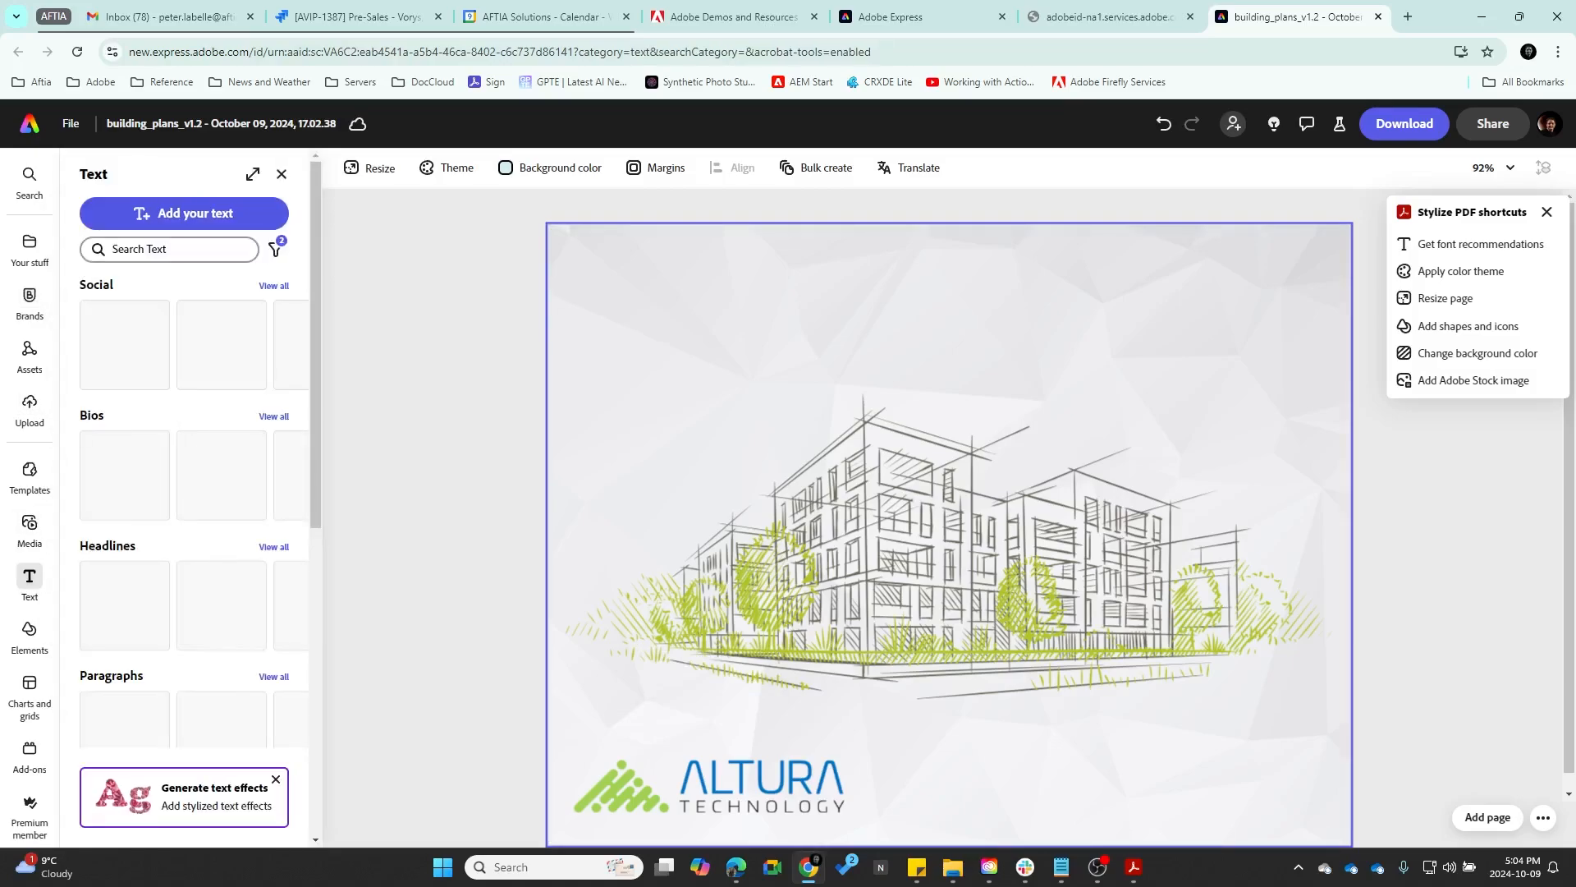
{"action": "left_click", "coordinate": [184, 213]}
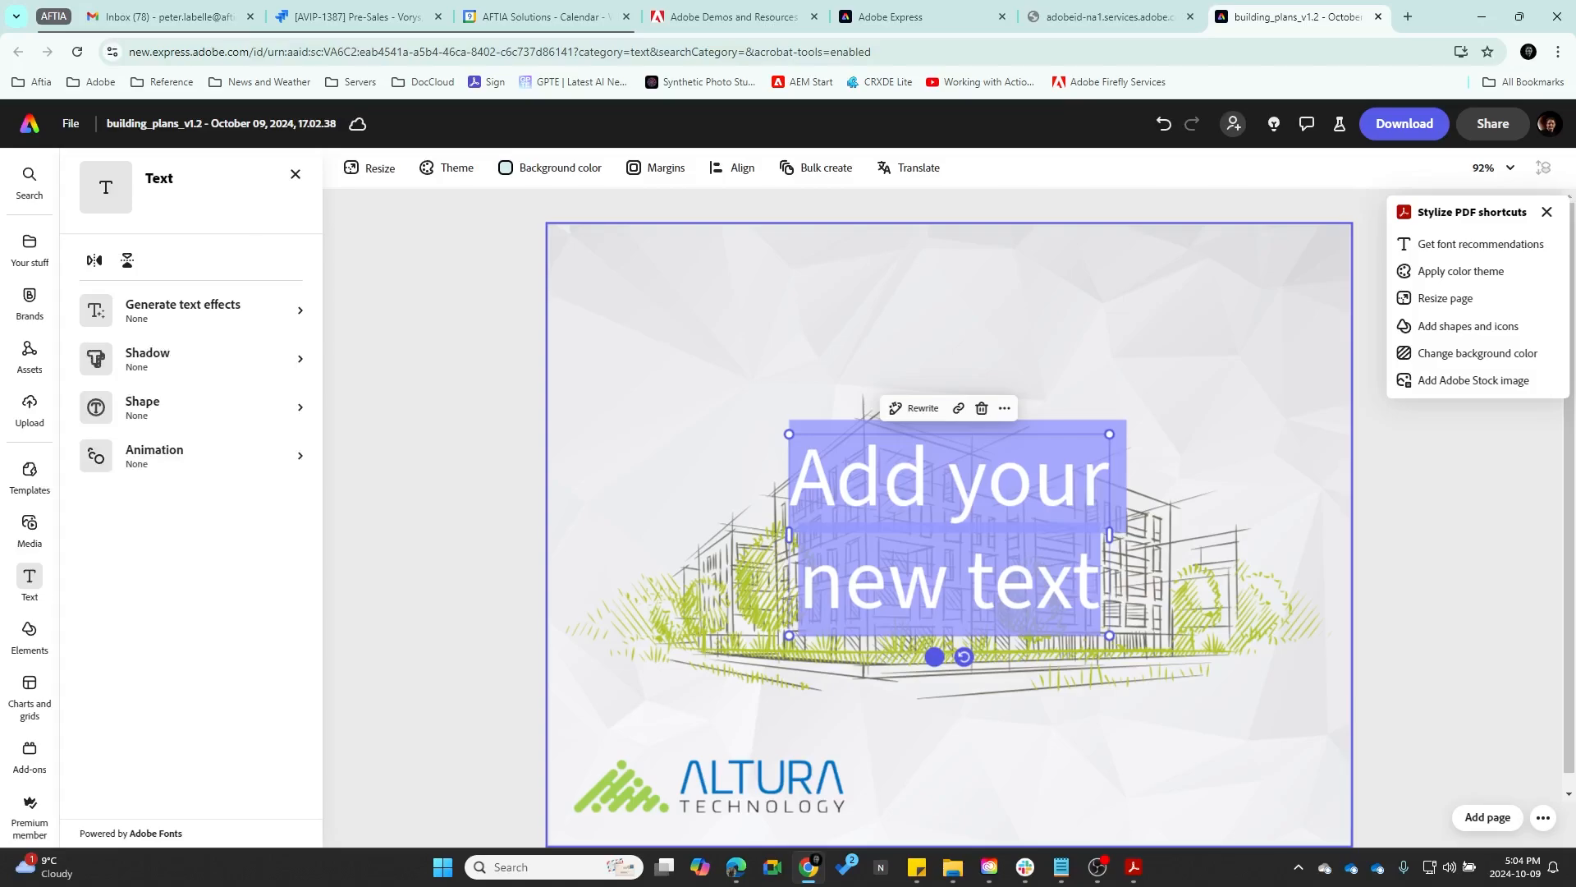
{"action": "type", "text": "Bayview"}
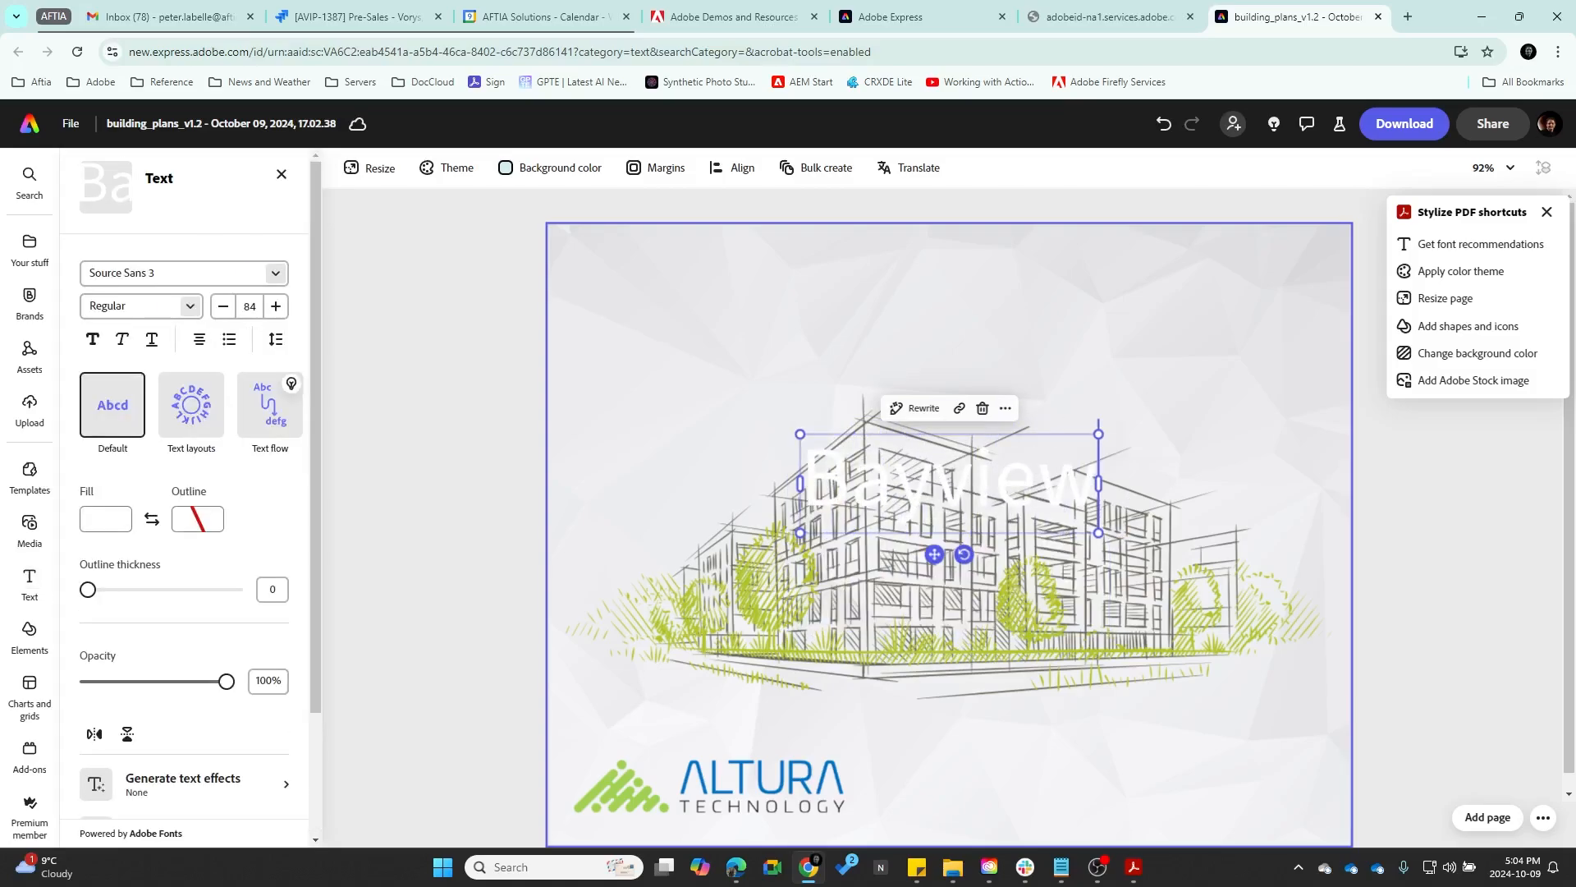
{"action": "type", "text": " Complex"}
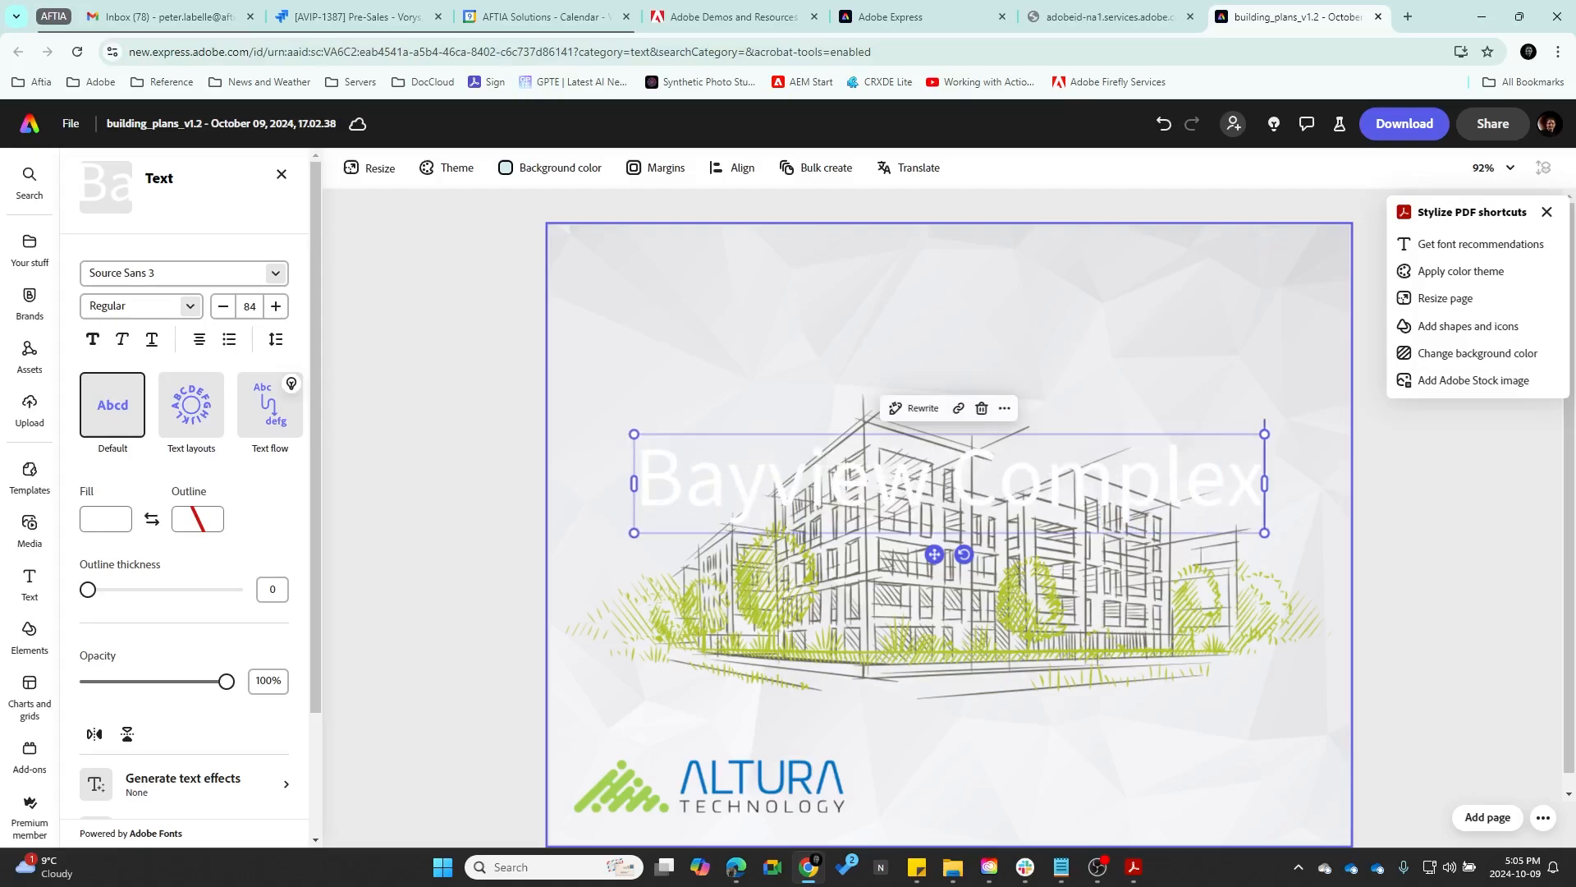
{"action": "left_click_drag", "start_coordinate": [934, 554], "coordinate": [936, 397]}
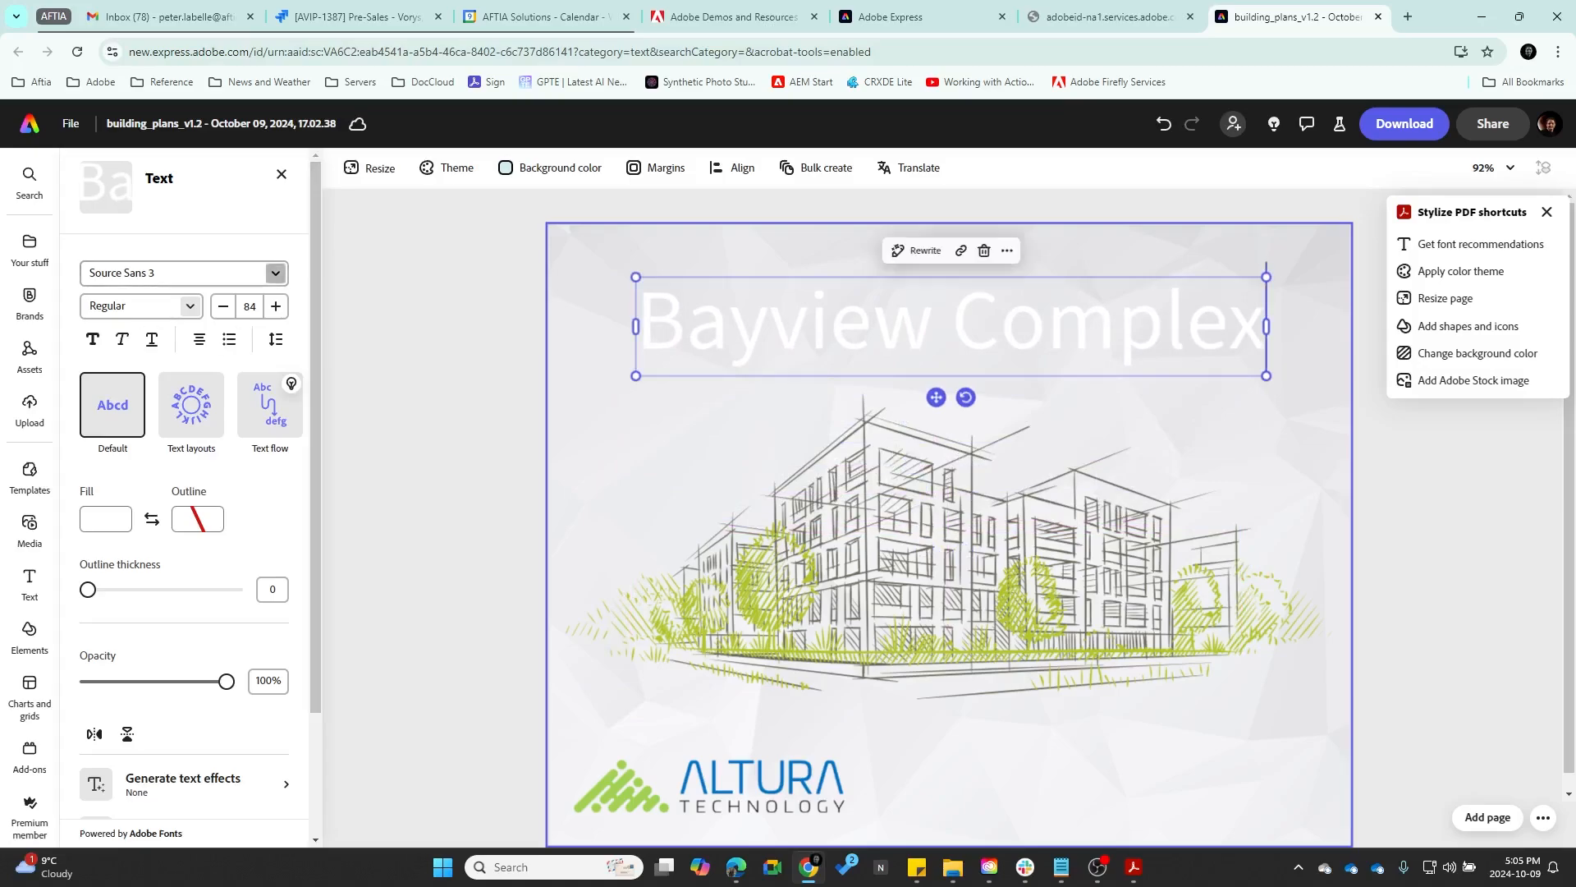
Set the title in Alfarn 2 Regular at size 70 and centre it near the page's top edge
{"action": "left_click", "coordinate": [180, 272]}
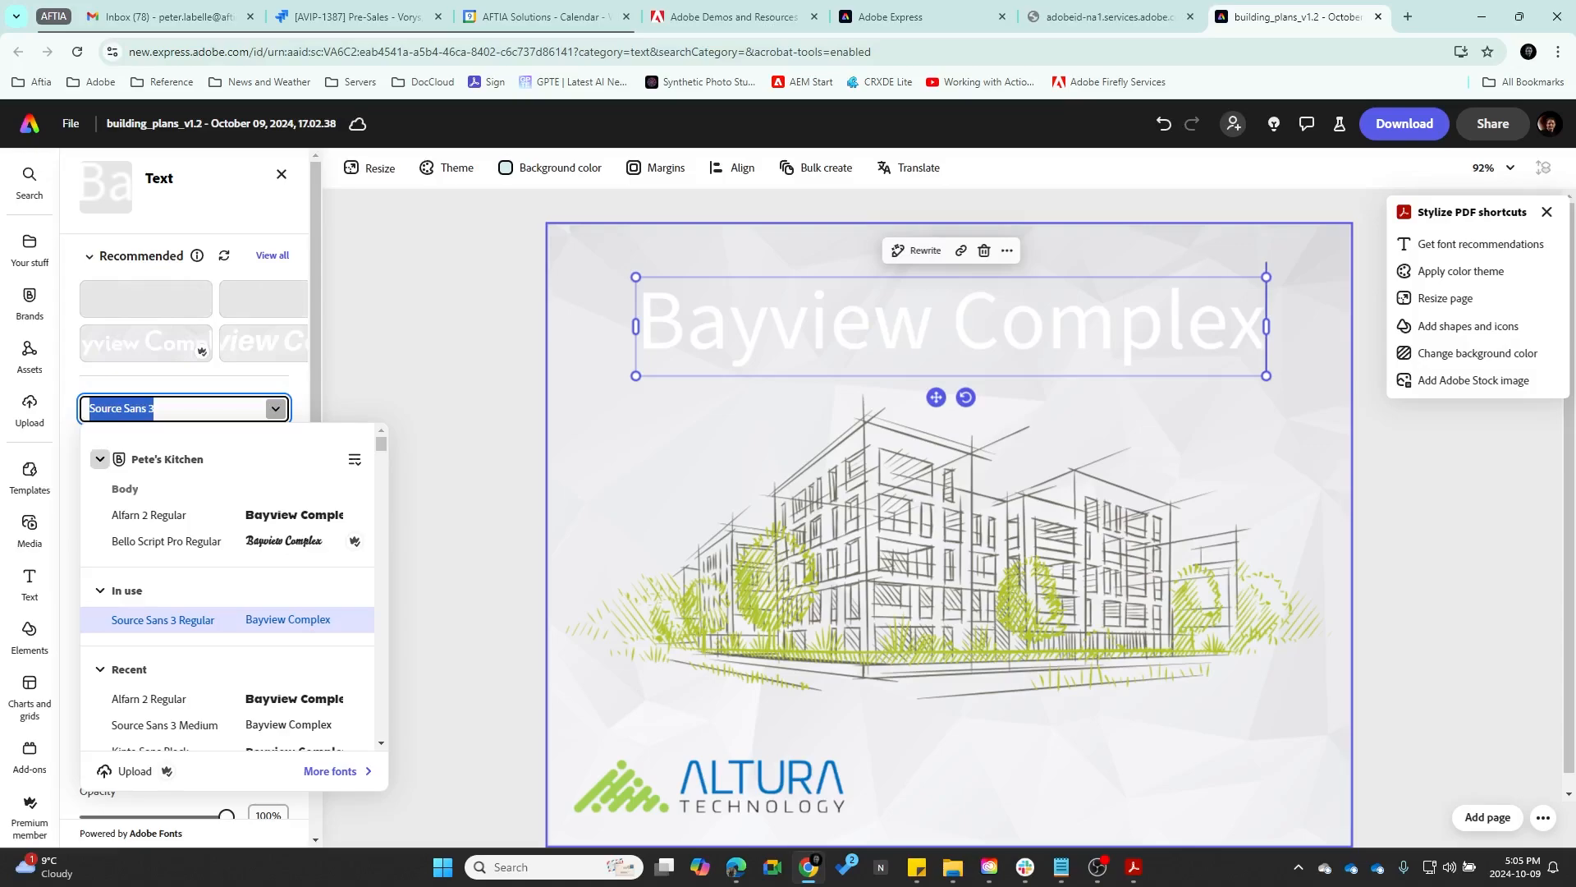
{"action": "left_click", "coordinate": [100, 459]}
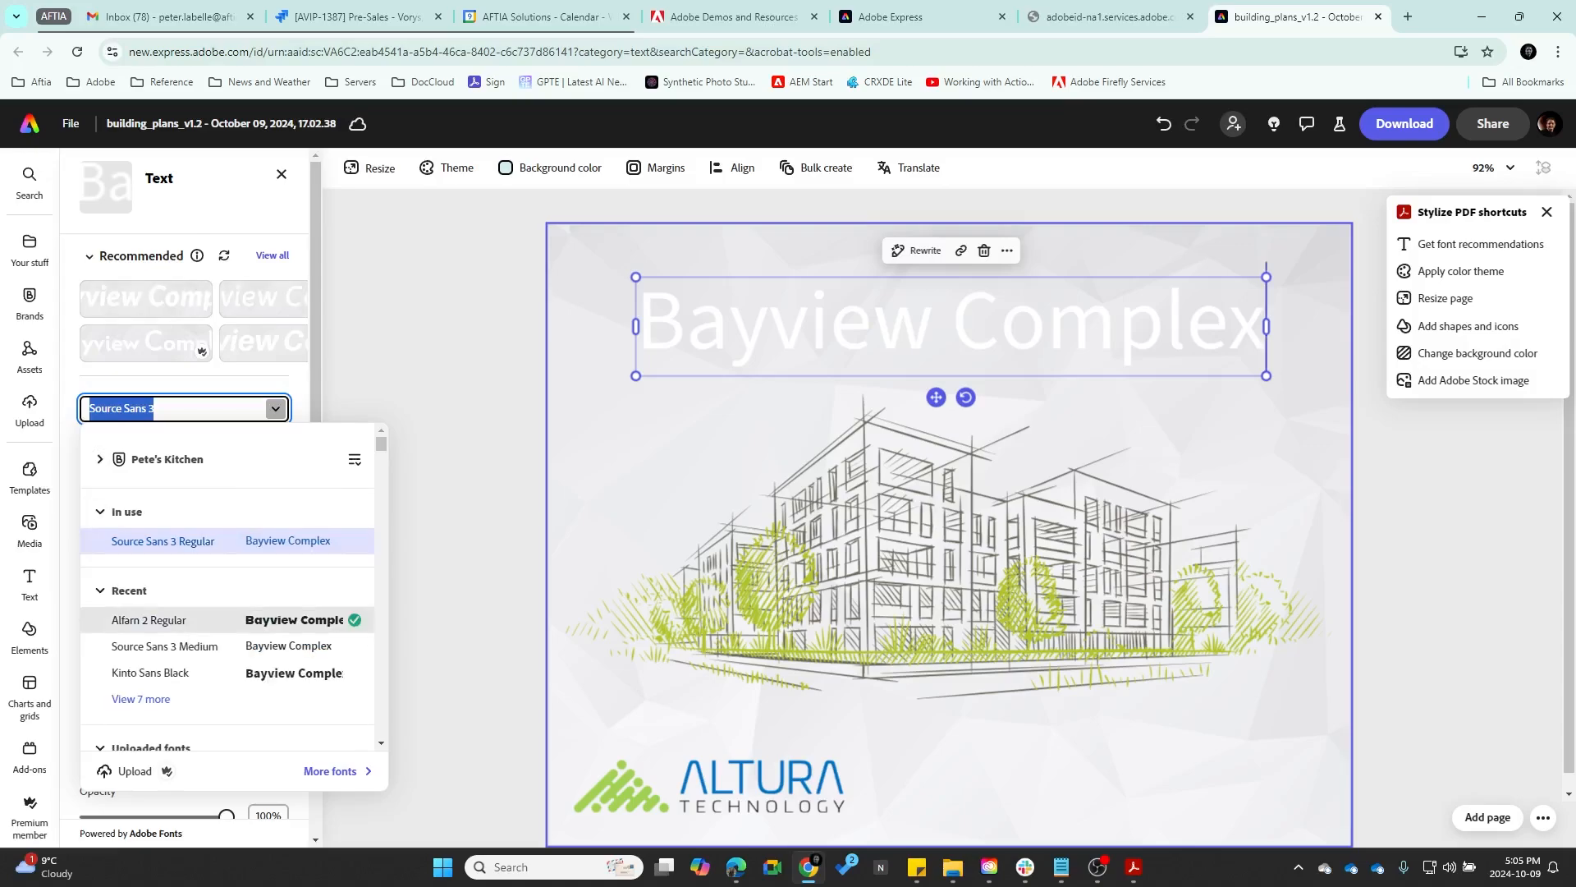
{"action": "left_click", "coordinate": [148, 620]}
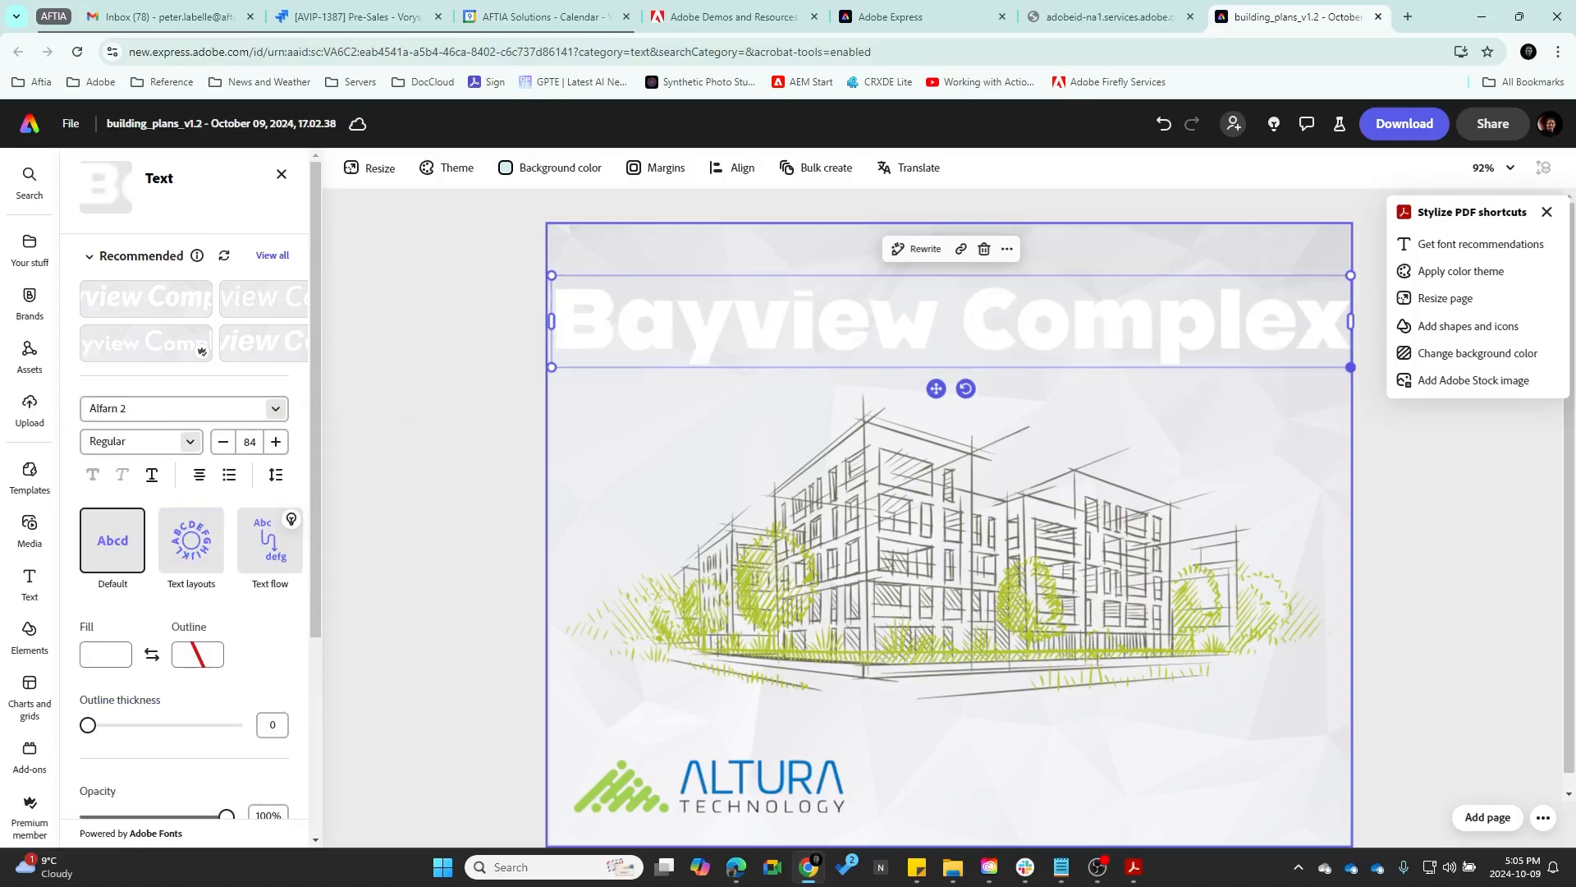
{"action": "left_click_drag", "start_coordinate": [1053, 317], "coordinate": [1123, 316]}
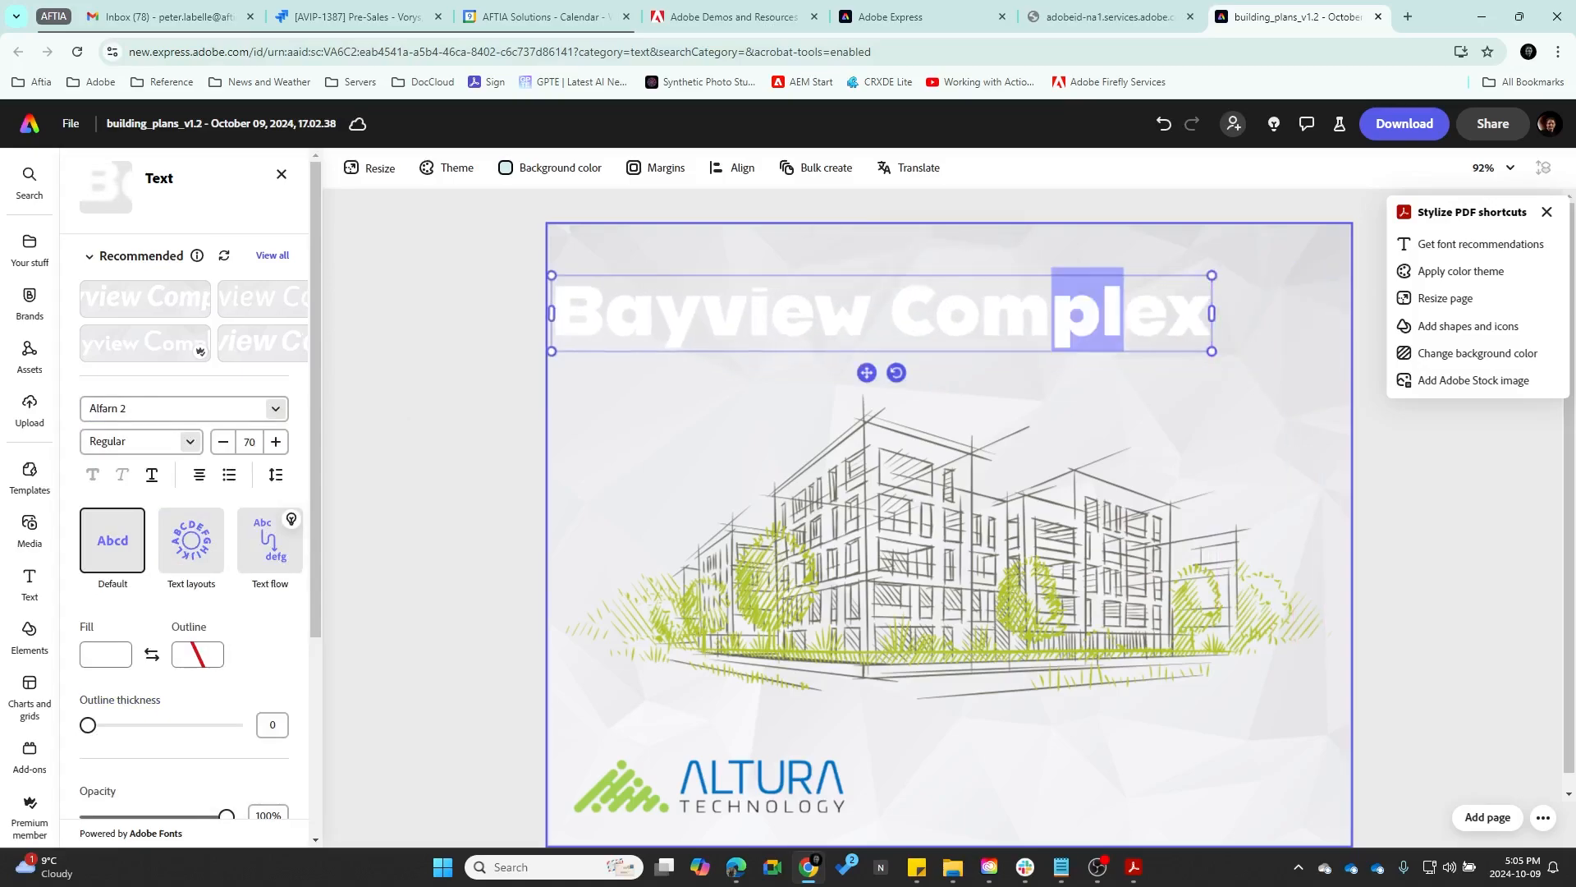
{"action": "left_click_drag", "start_coordinate": [866, 372], "coordinate": [933, 359]}
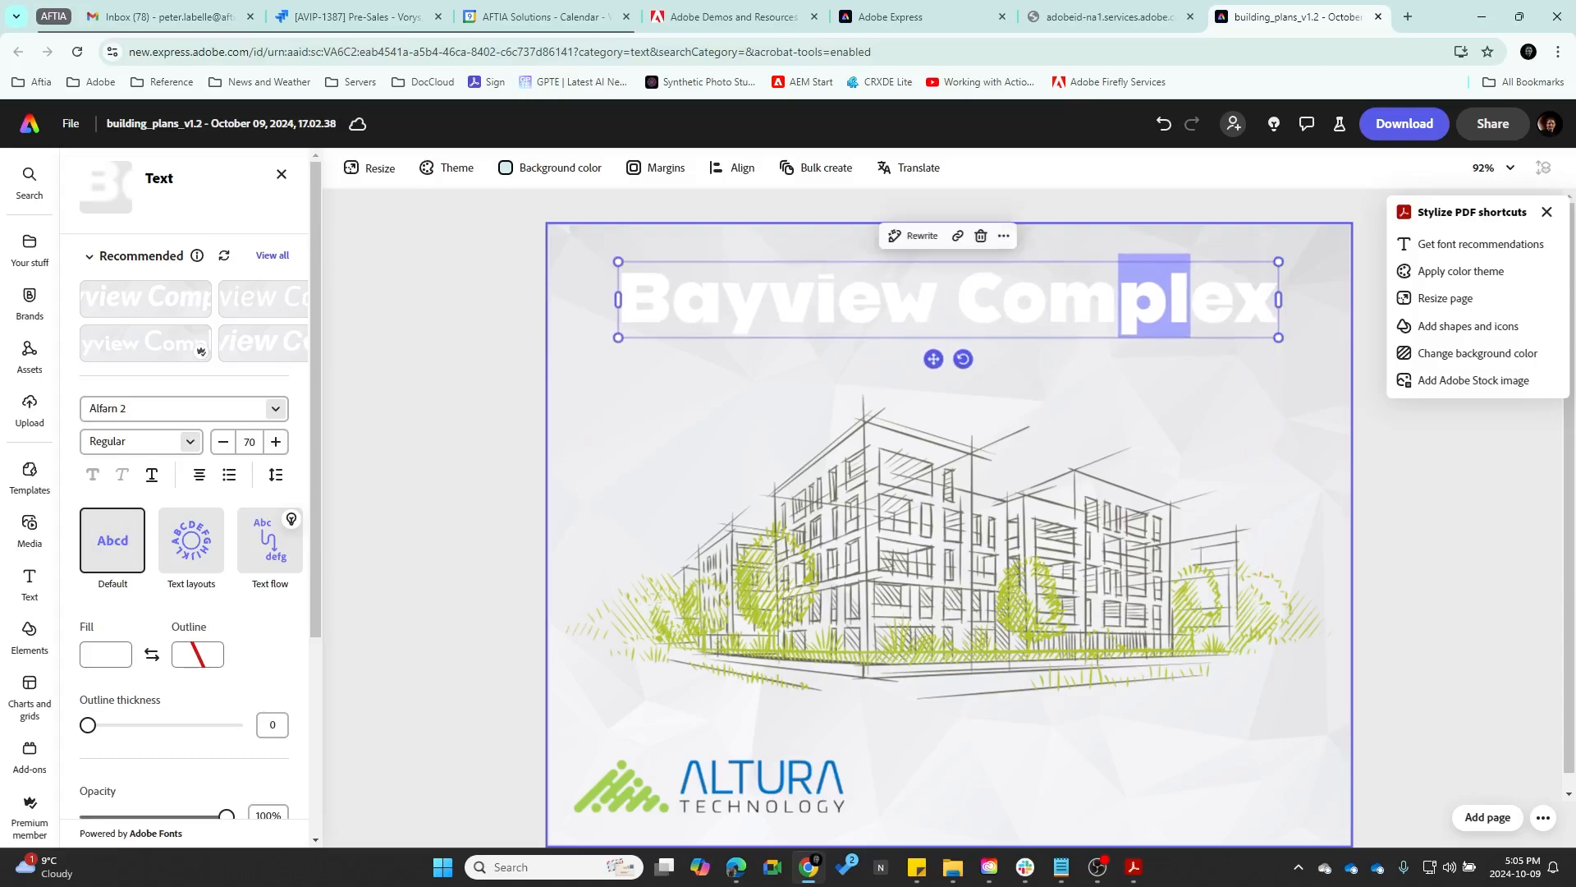
Try a light blue custom fill, #33BBD6, on the selected letters "pl" of the title
{"action": "left_click", "coordinate": [105, 654]}
{"action": "left_click_drag", "start_coordinate": [154, 605], "coordinate": [179, 627]}
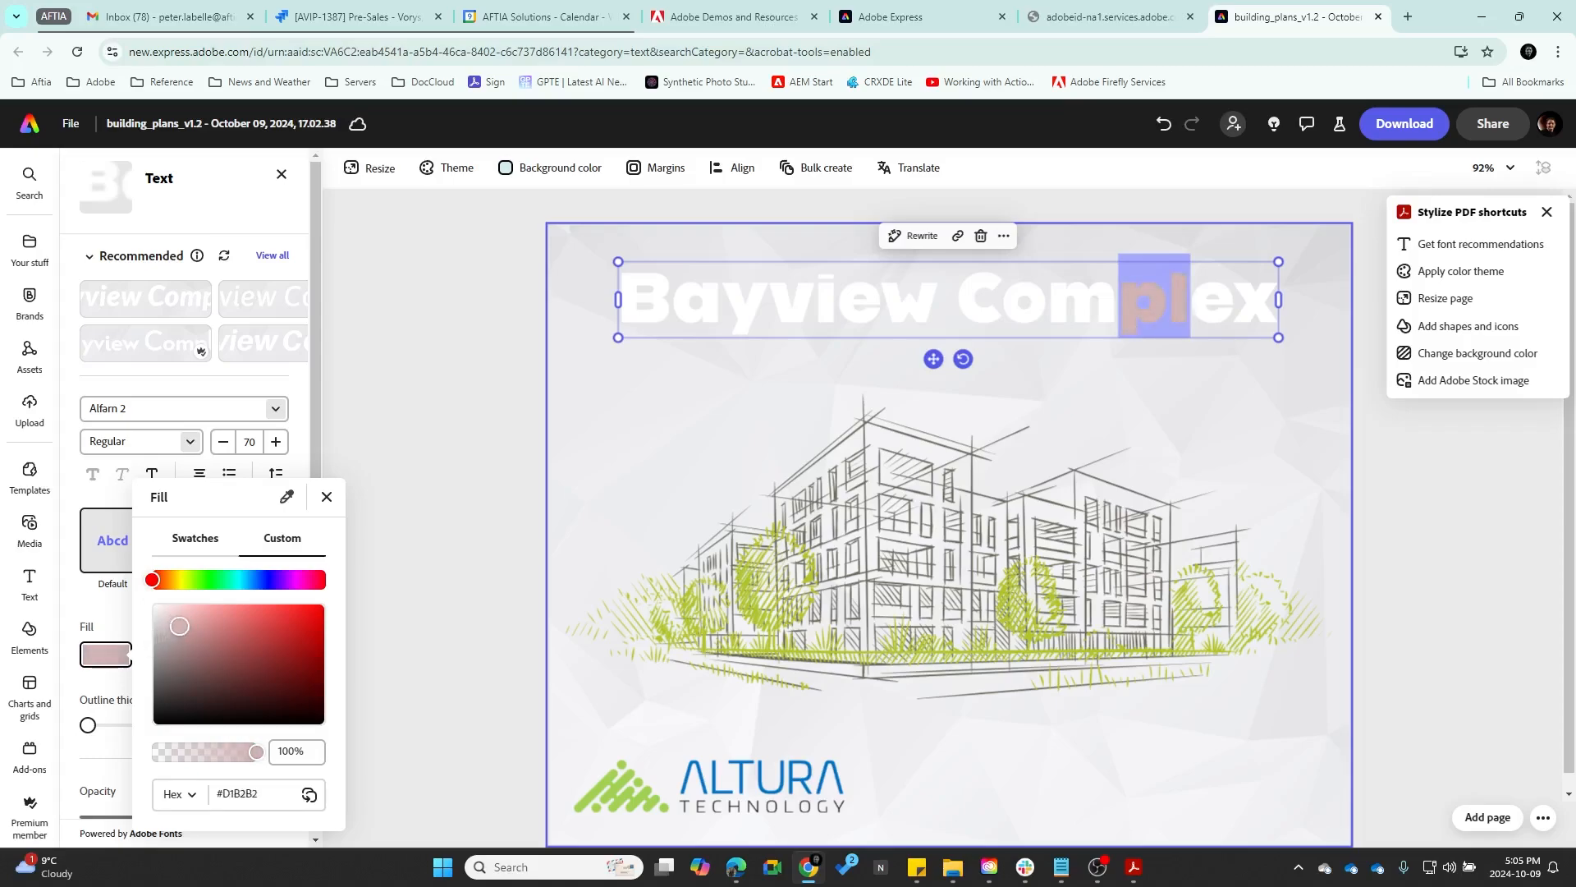
{"action": "left_click_drag", "start_coordinate": [230, 580], "coordinate": [244, 579]}
{"action": "left_click_drag", "start_coordinate": [279, 639], "coordinate": [286, 624]}
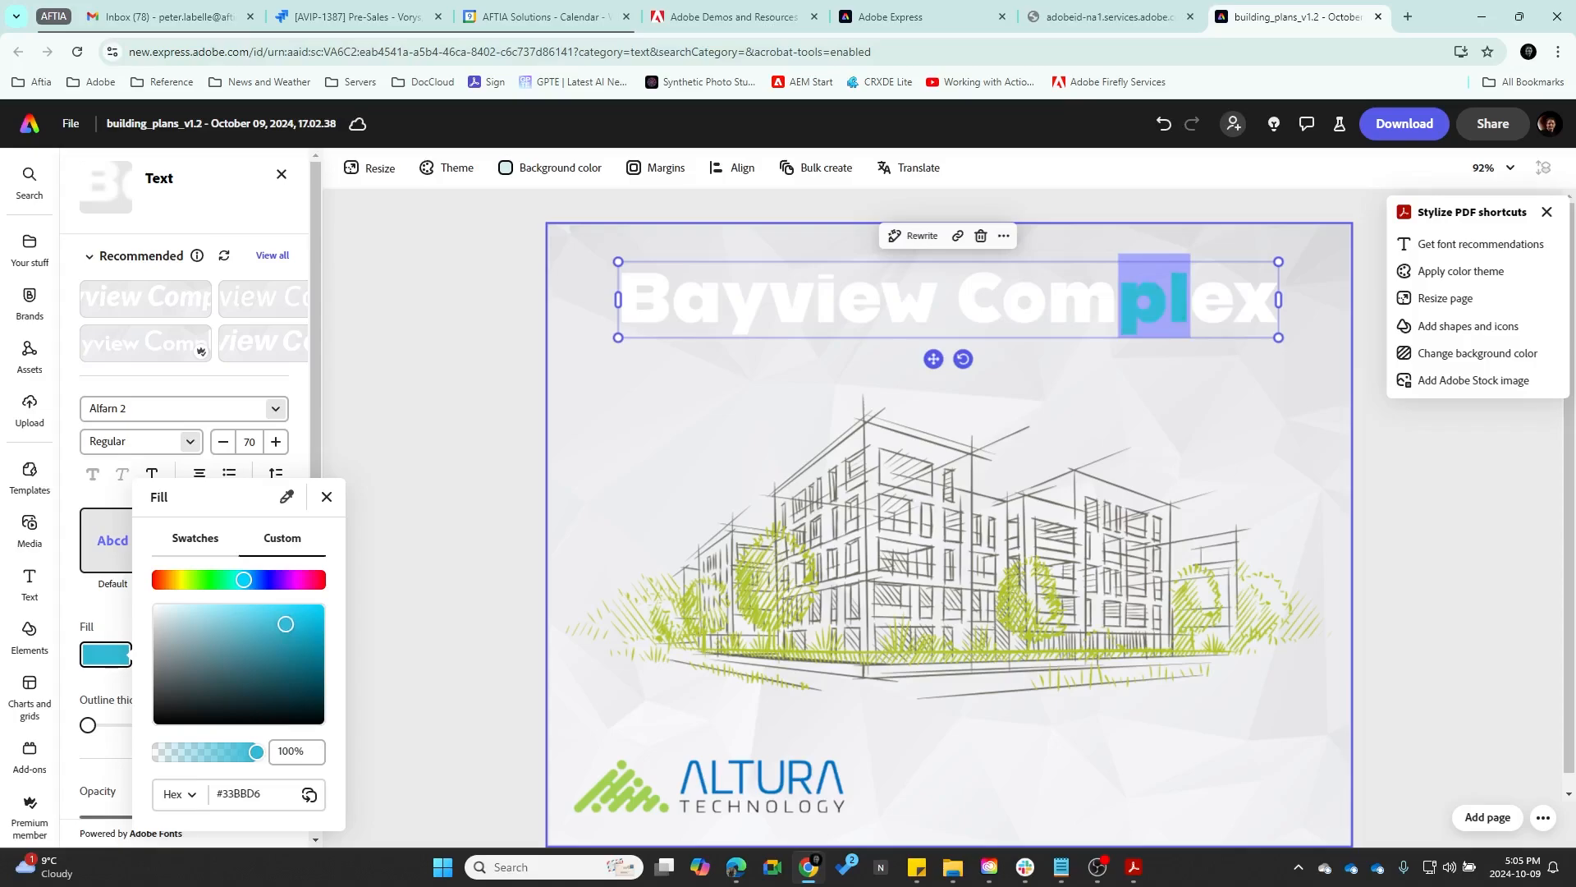
{"action": "key", "text": "ctrl+z"}
{"action": "key", "text": "Escape"}
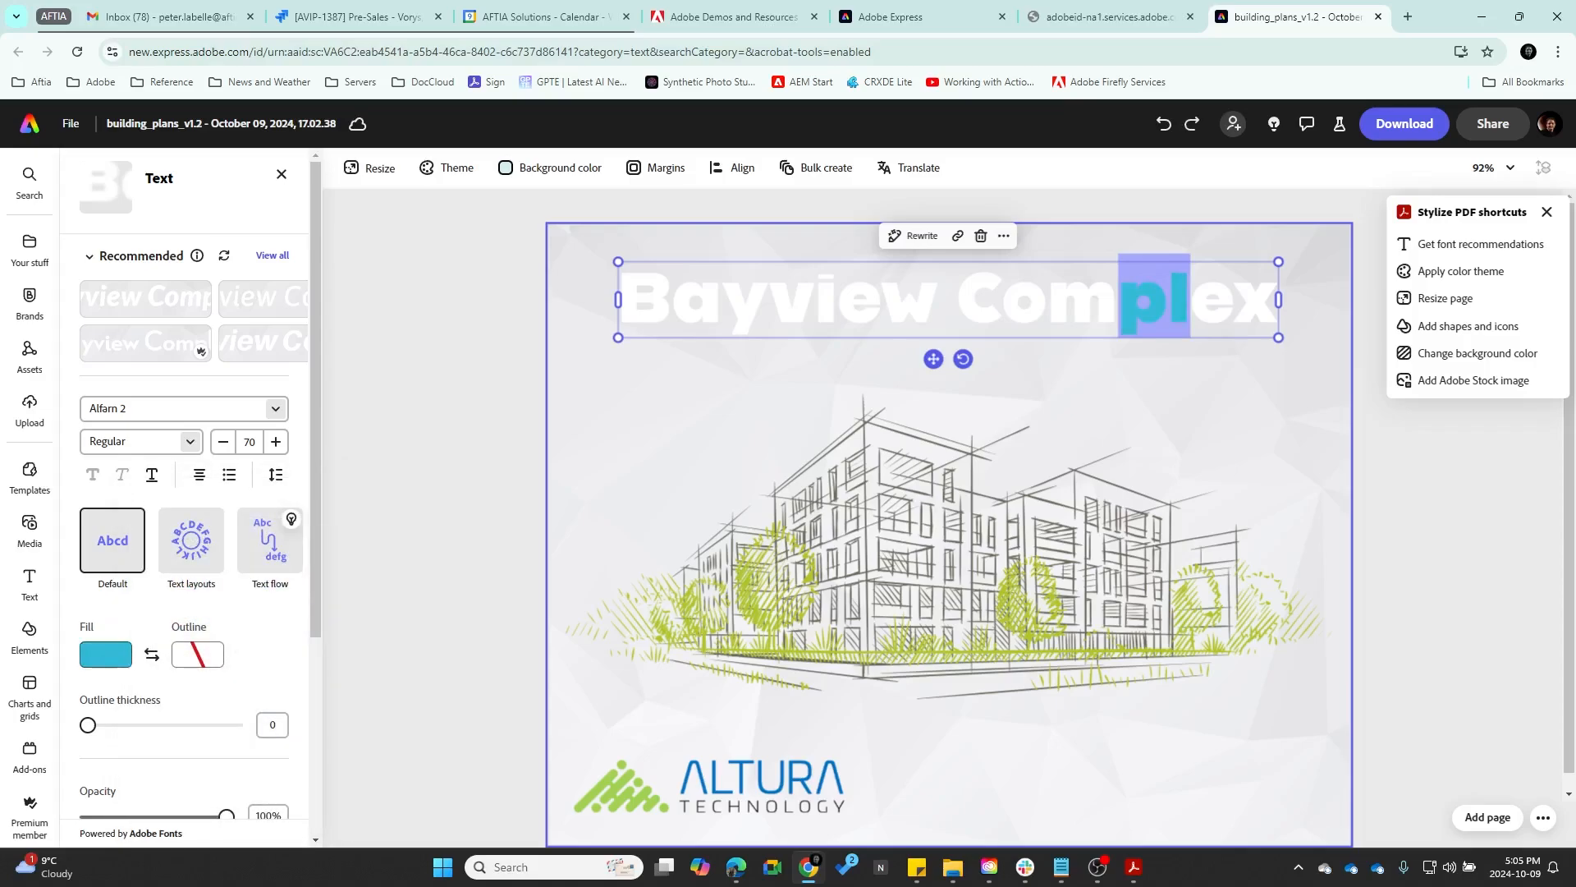
Recolour the whole "Bayview Complex" title with the green #A9BD35 sampled from a tree in the building drawing
{"action": "key", "text": "ctrl+a"}
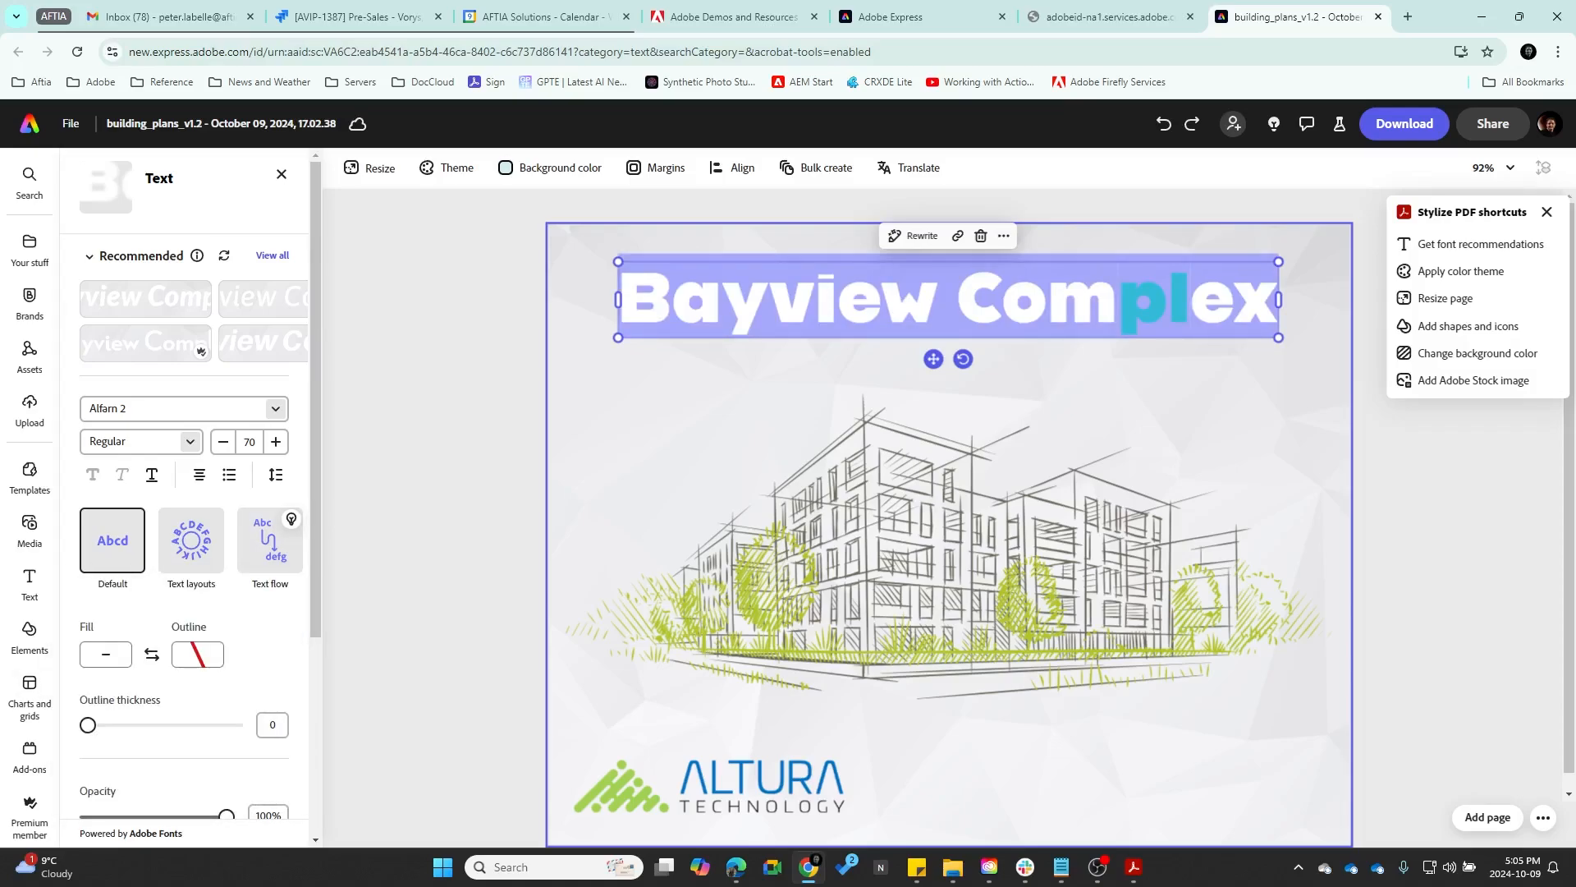
{"action": "left_click", "coordinate": [105, 654]}
{"action": "left_click", "coordinate": [154, 646]}
{"action": "left_click_drag", "start_coordinate": [154, 646], "coordinate": [179, 622]}
{"action": "left_click", "coordinate": [241, 580]}
{"action": "left_click_drag", "start_coordinate": [241, 580], "coordinate": [246, 580]}
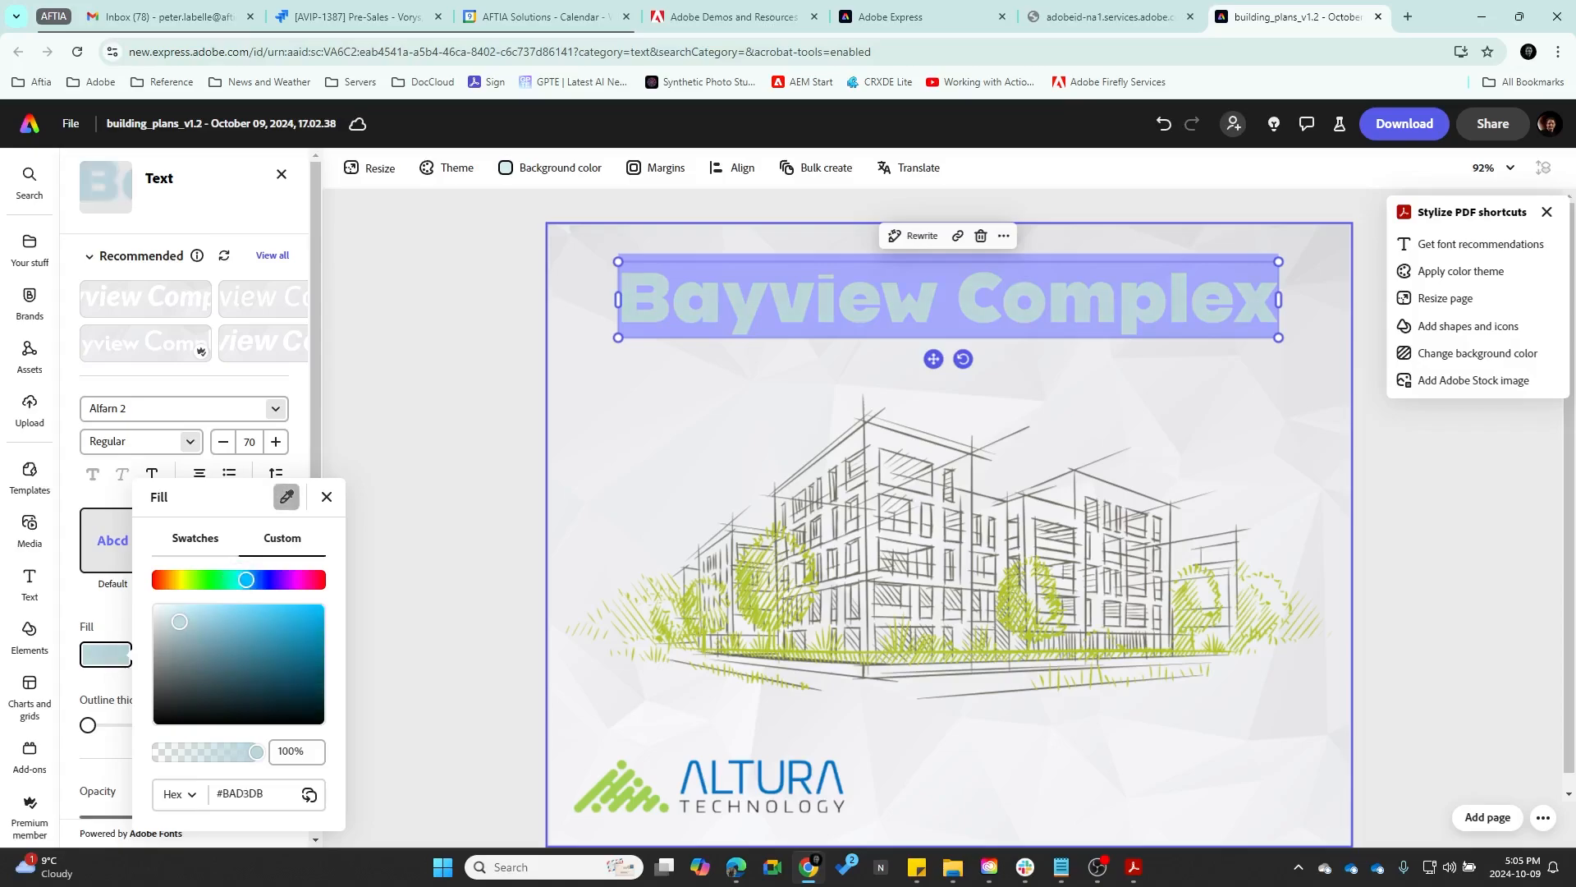
{"action": "left_click", "coordinate": [286, 497]}
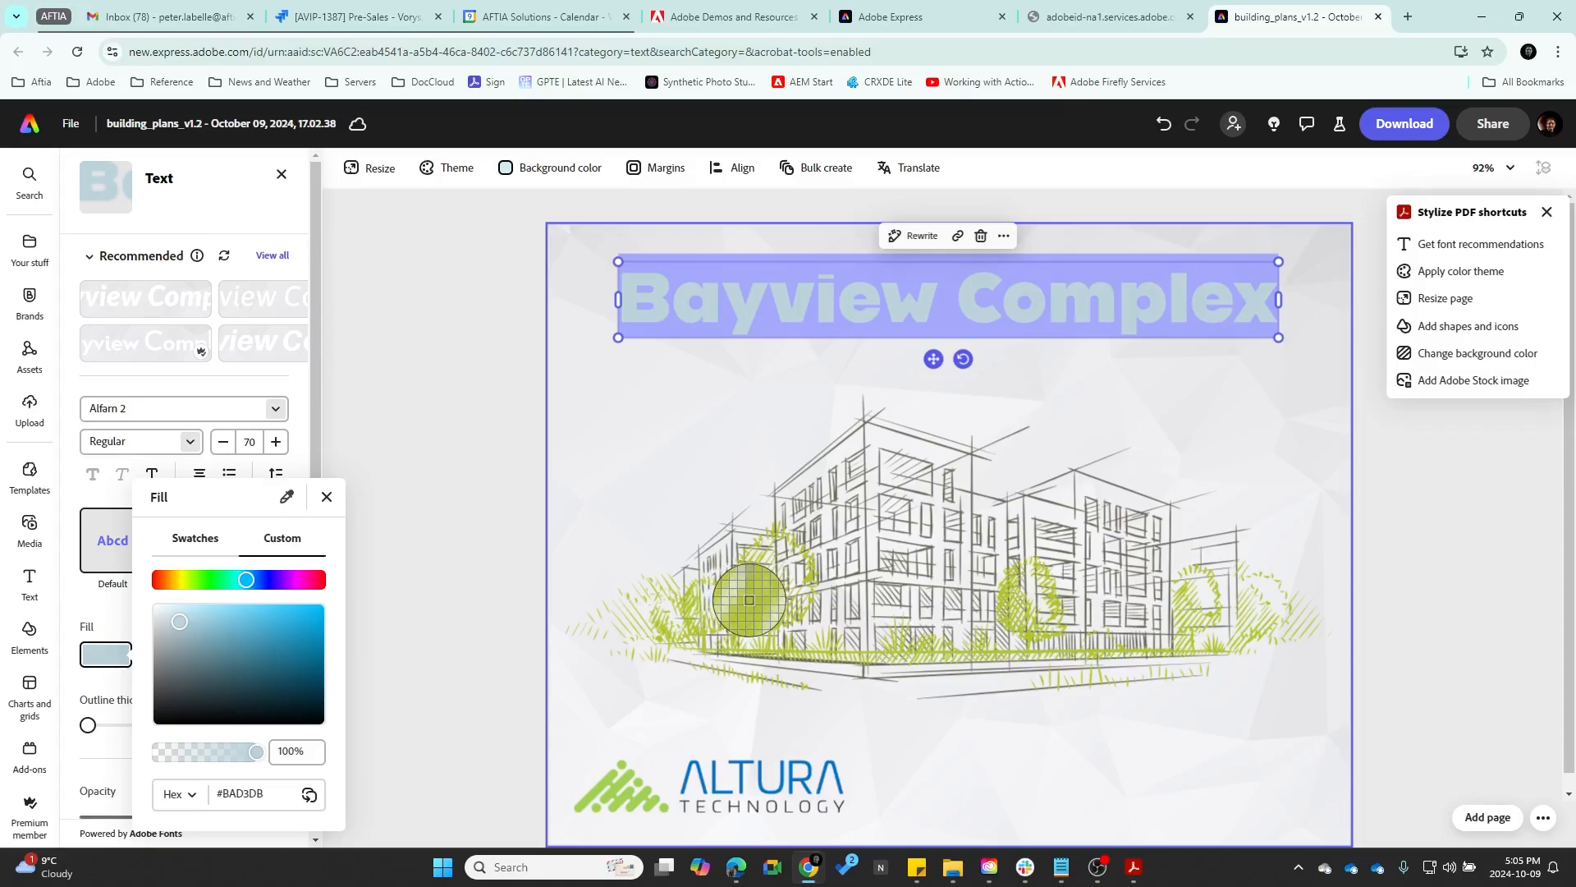
{"action": "left_click", "coordinate": [748, 599]}
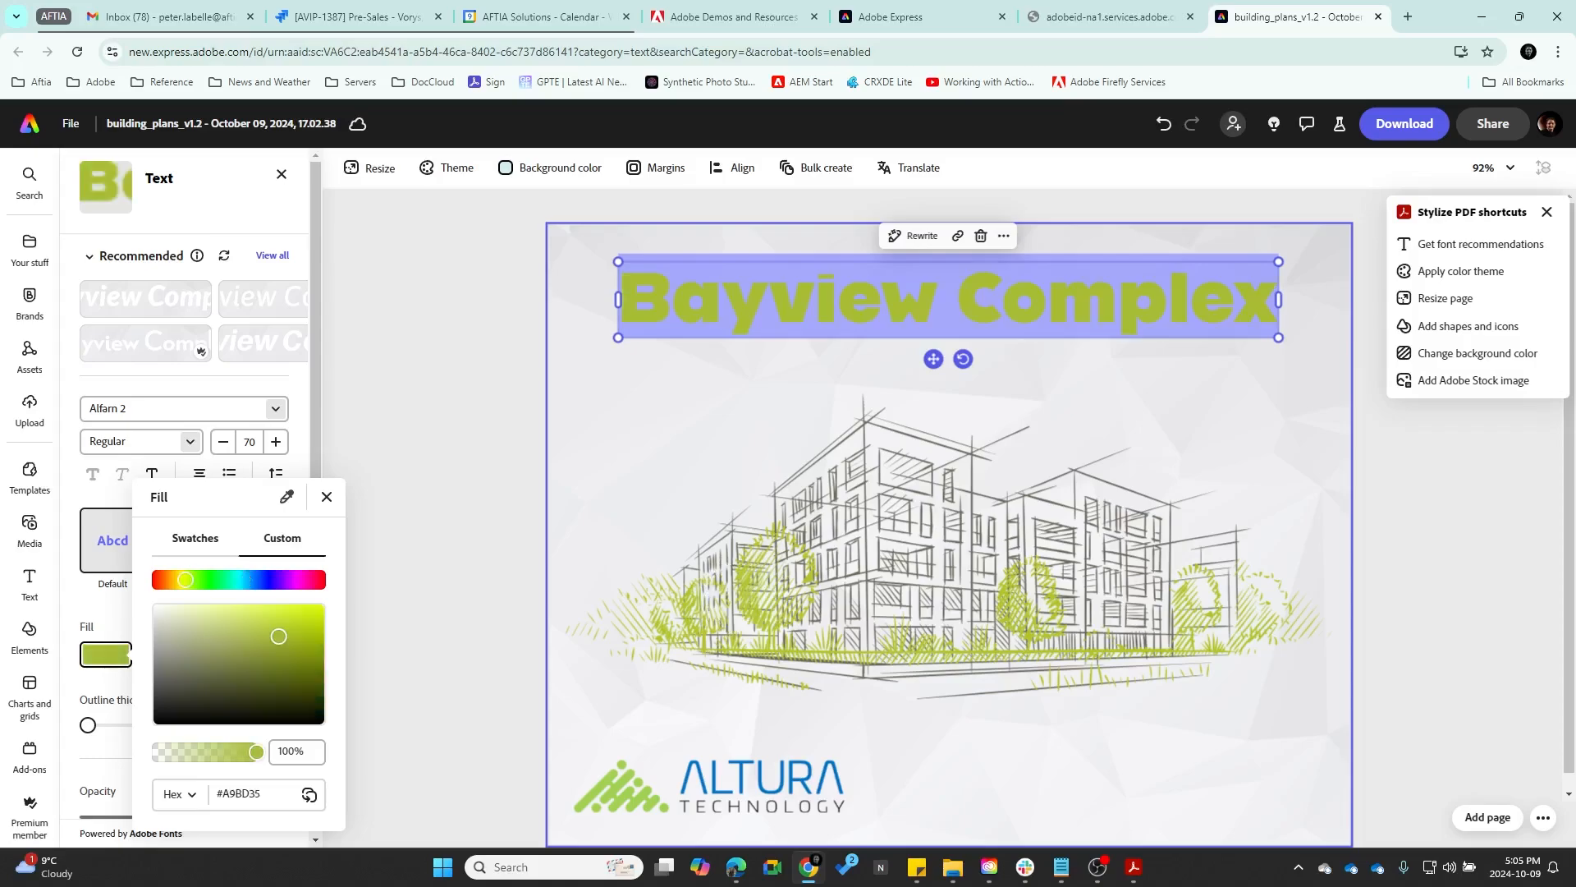
{"action": "key", "text": "Escape"}
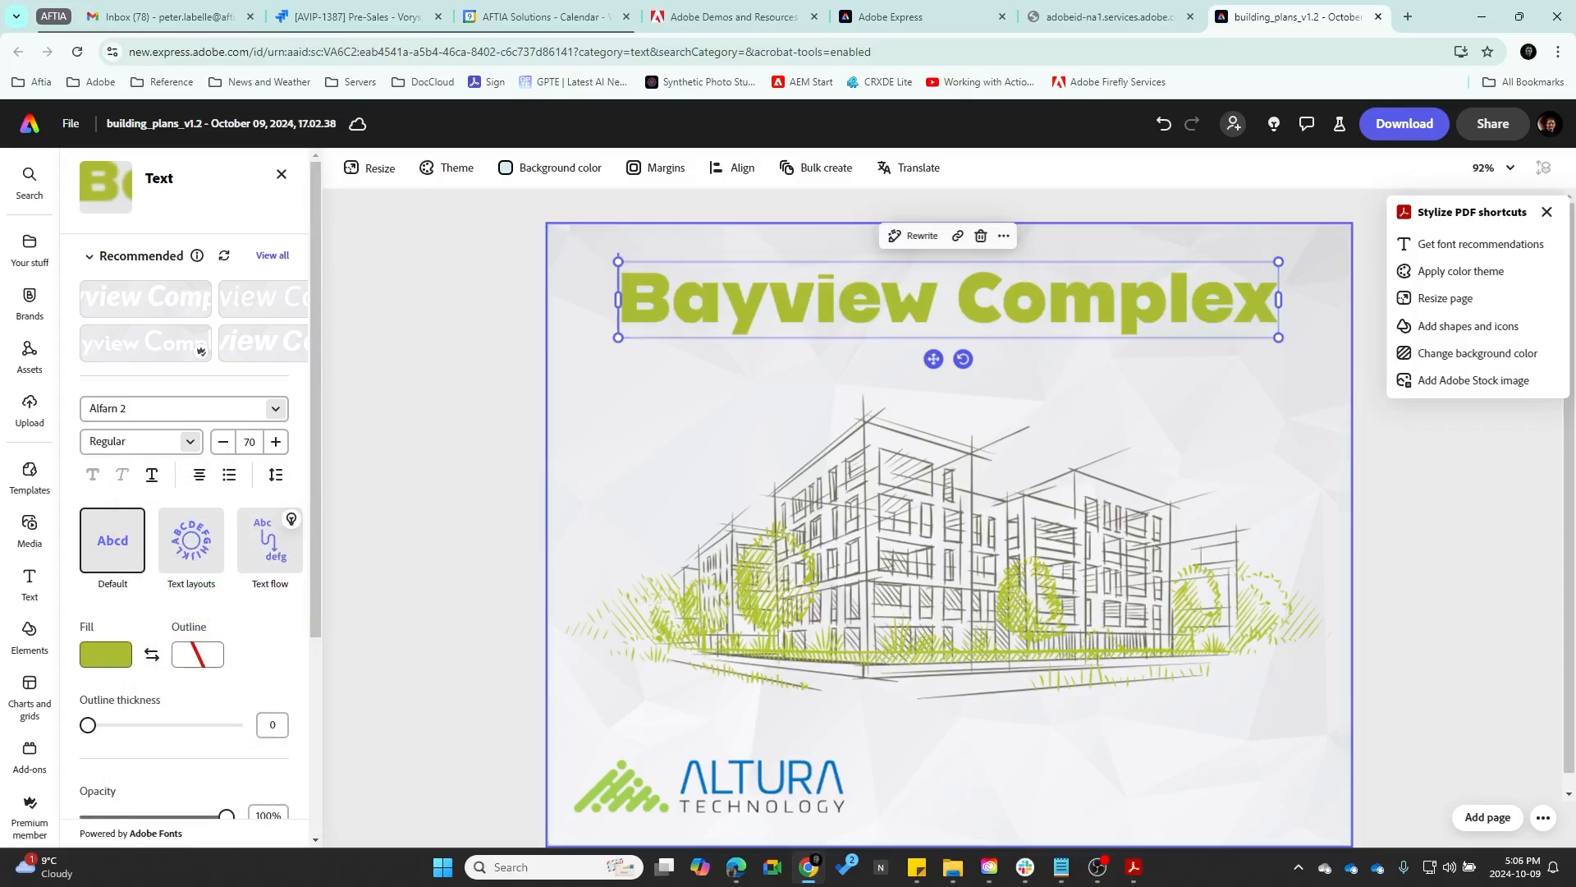
Give the title a black #000000 outline with a thickness of 6
{"action": "left_click", "coordinate": [198, 654]}
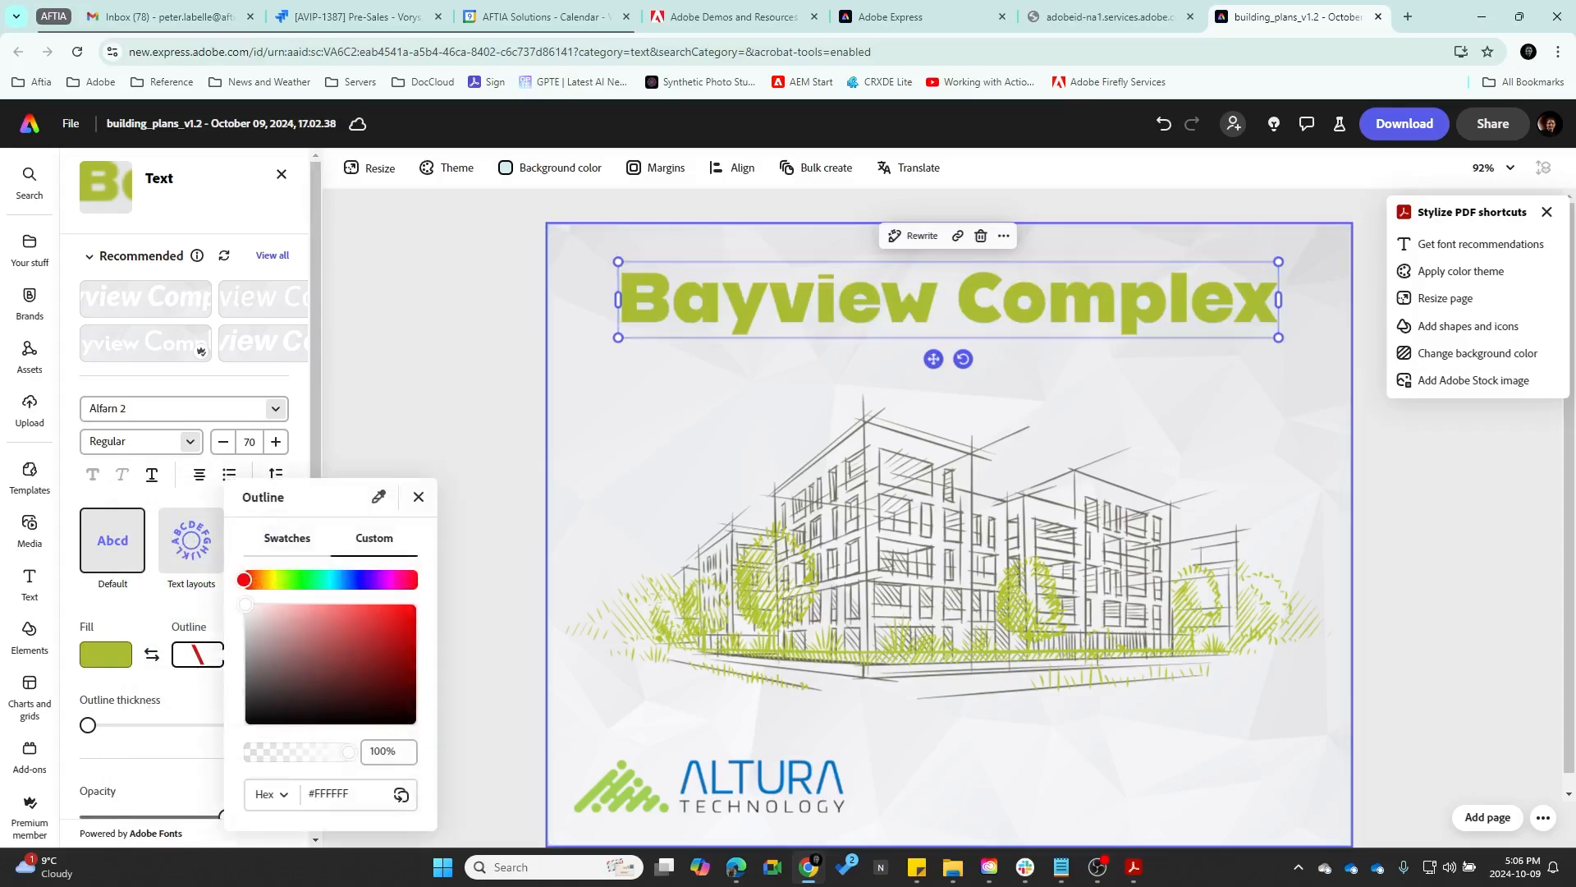
{"action": "left_click_drag", "start_coordinate": [256, 696], "coordinate": [246, 727]}
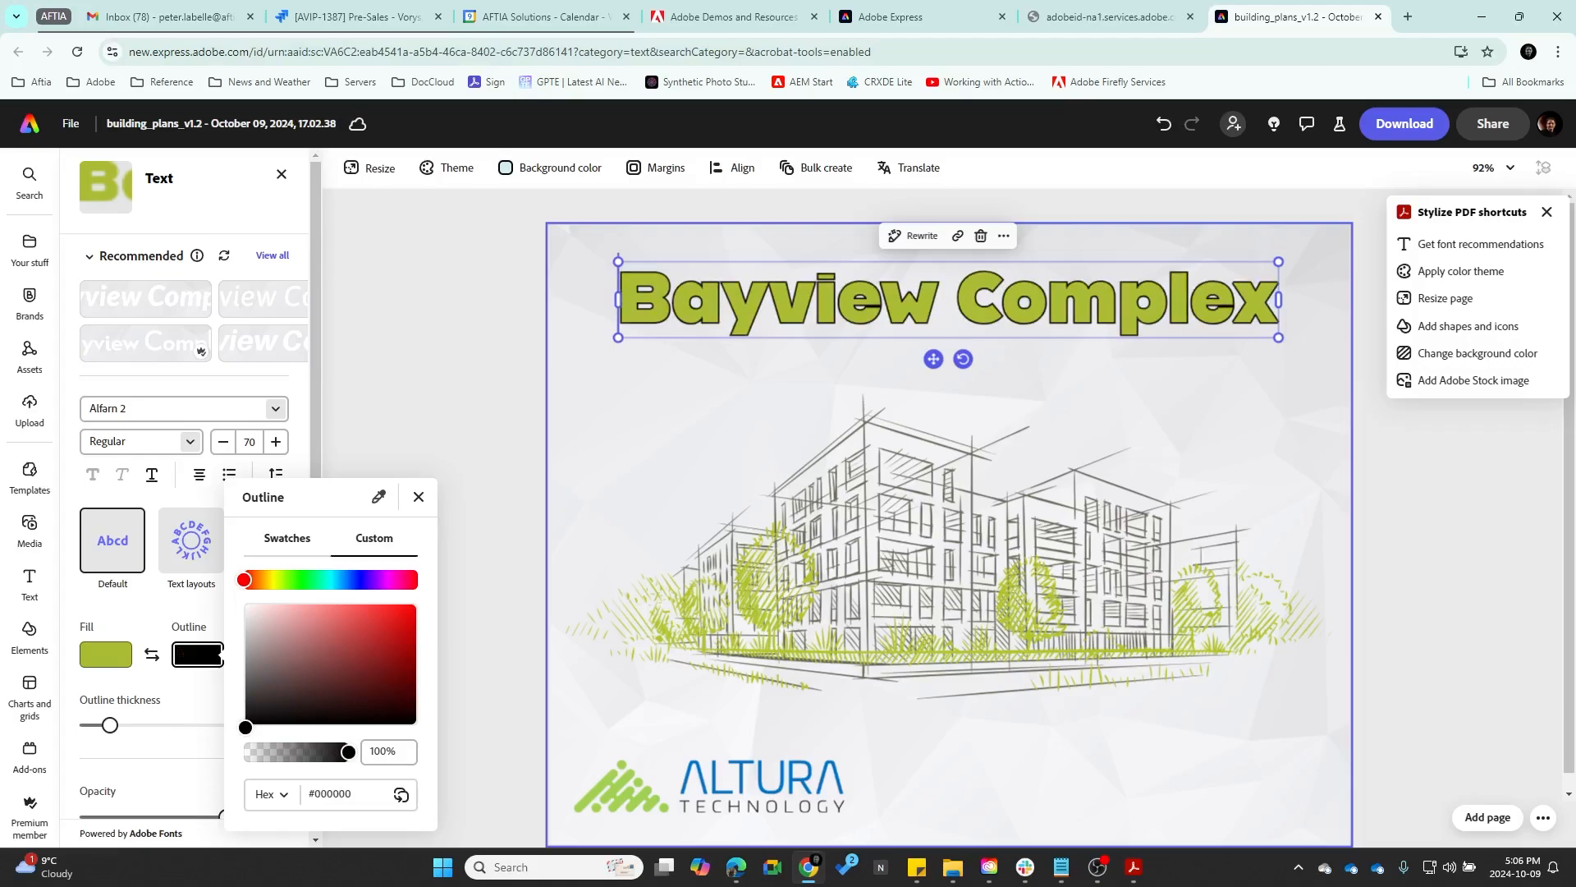
{"action": "left_click", "coordinate": [419, 497]}
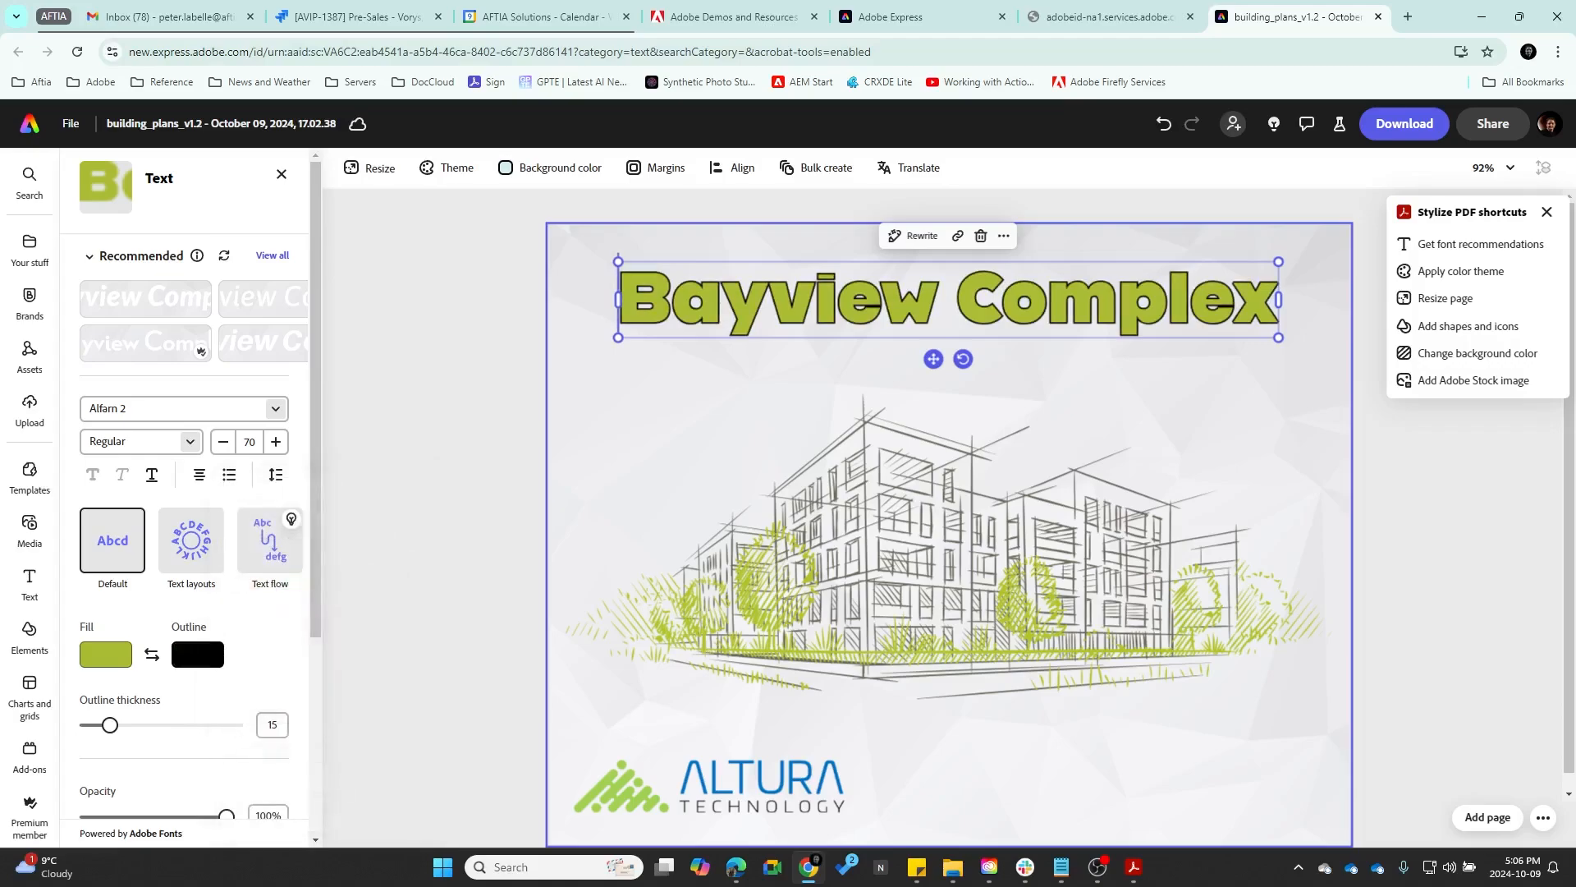
{"action": "left_click_drag", "start_coordinate": [110, 725], "coordinate": [97, 724]}
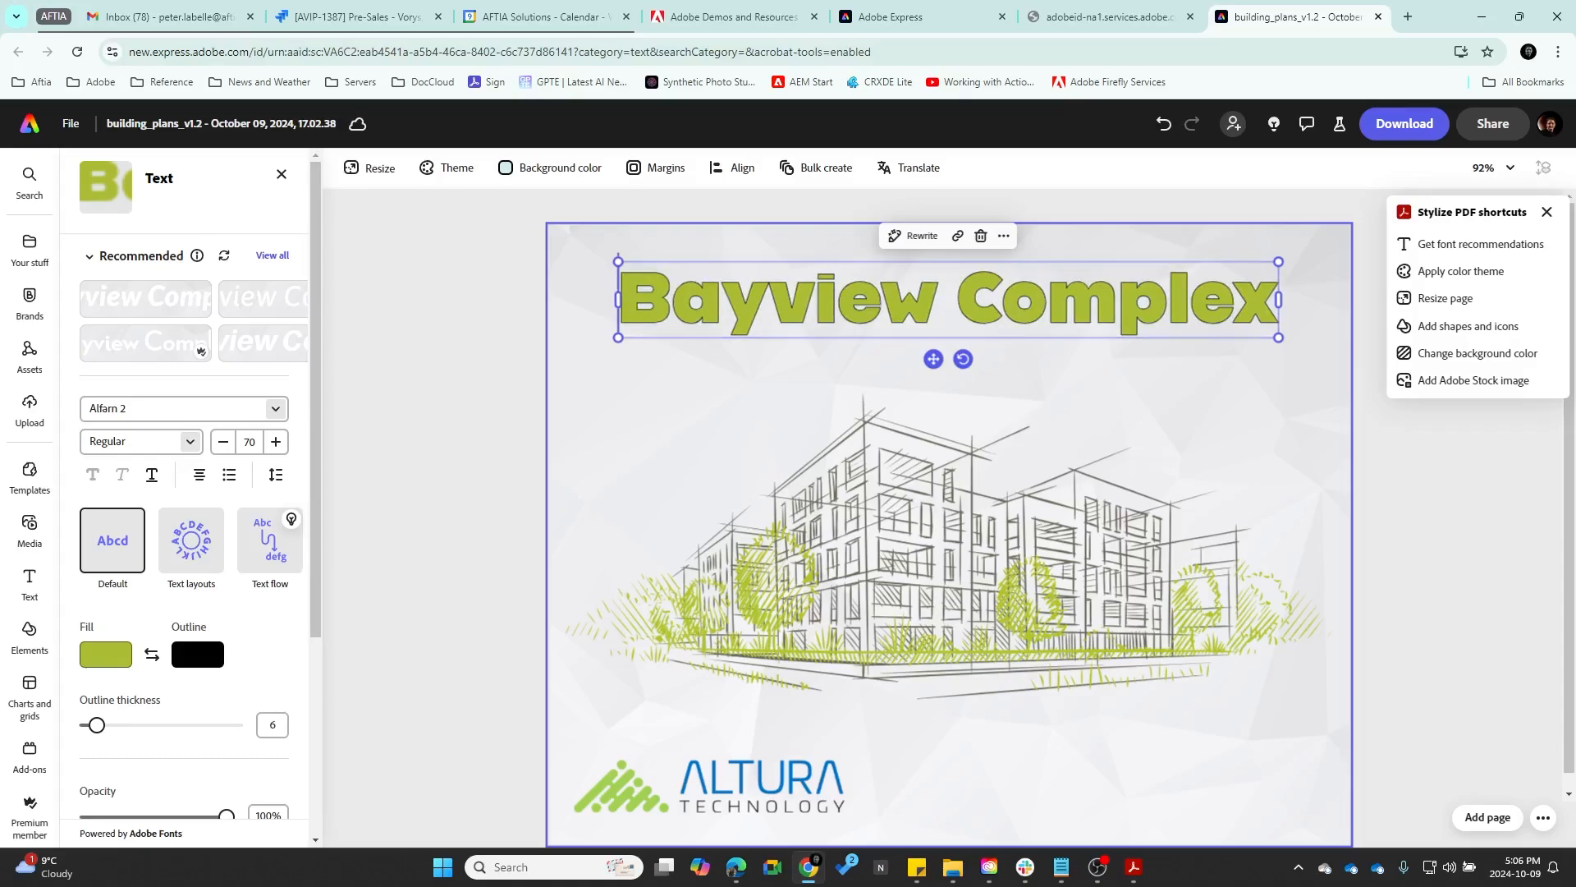
Enlarge the title to size 75, centre it again above the building drawing and deselect it
{"action": "left_click_drag", "start_coordinate": [1278, 337], "coordinate": [1323, 342]}
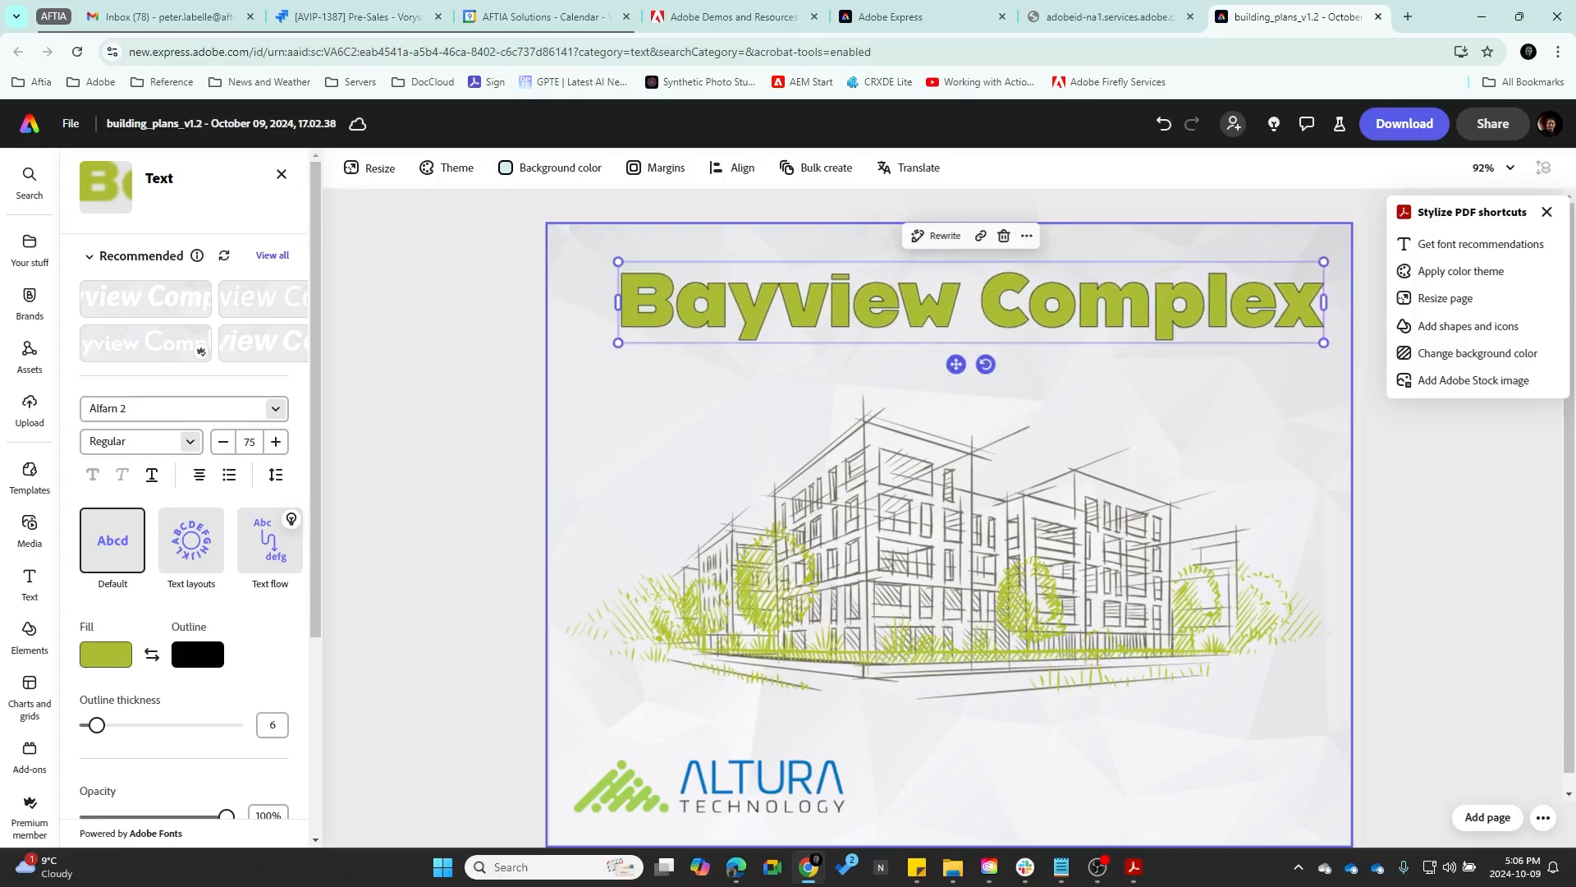
{"action": "left_click_drag", "start_coordinate": [955, 364], "coordinate": [925, 374]}
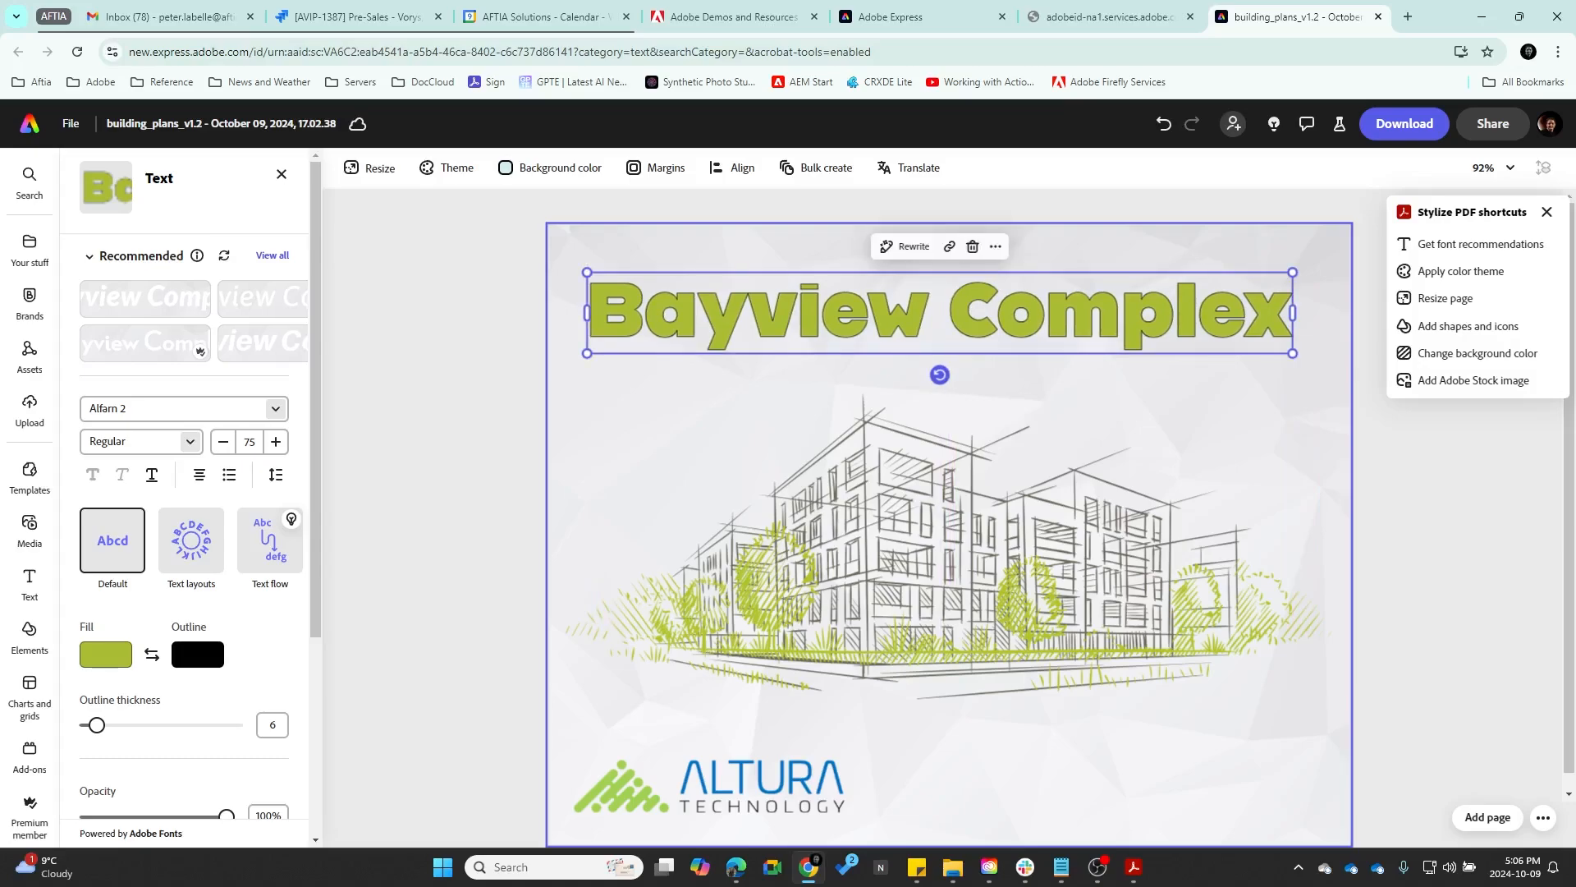
{"action": "left_click", "coordinate": [1427, 503]}
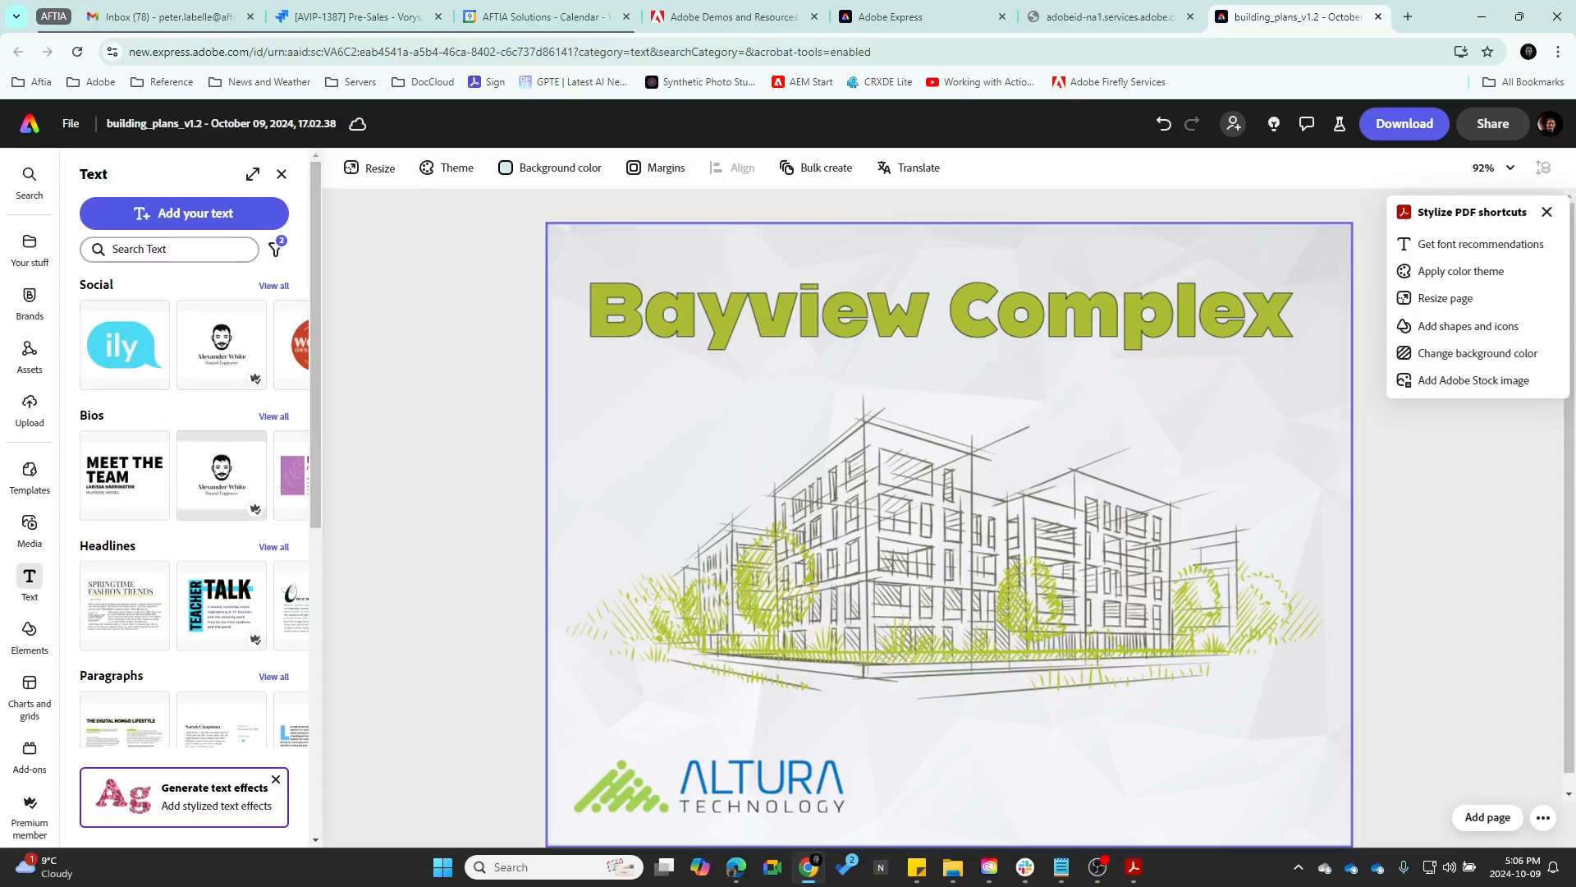
Open the design assets among the elements to browse brushes, frames and illustrations
{"action": "left_click", "coordinate": [30, 635]}
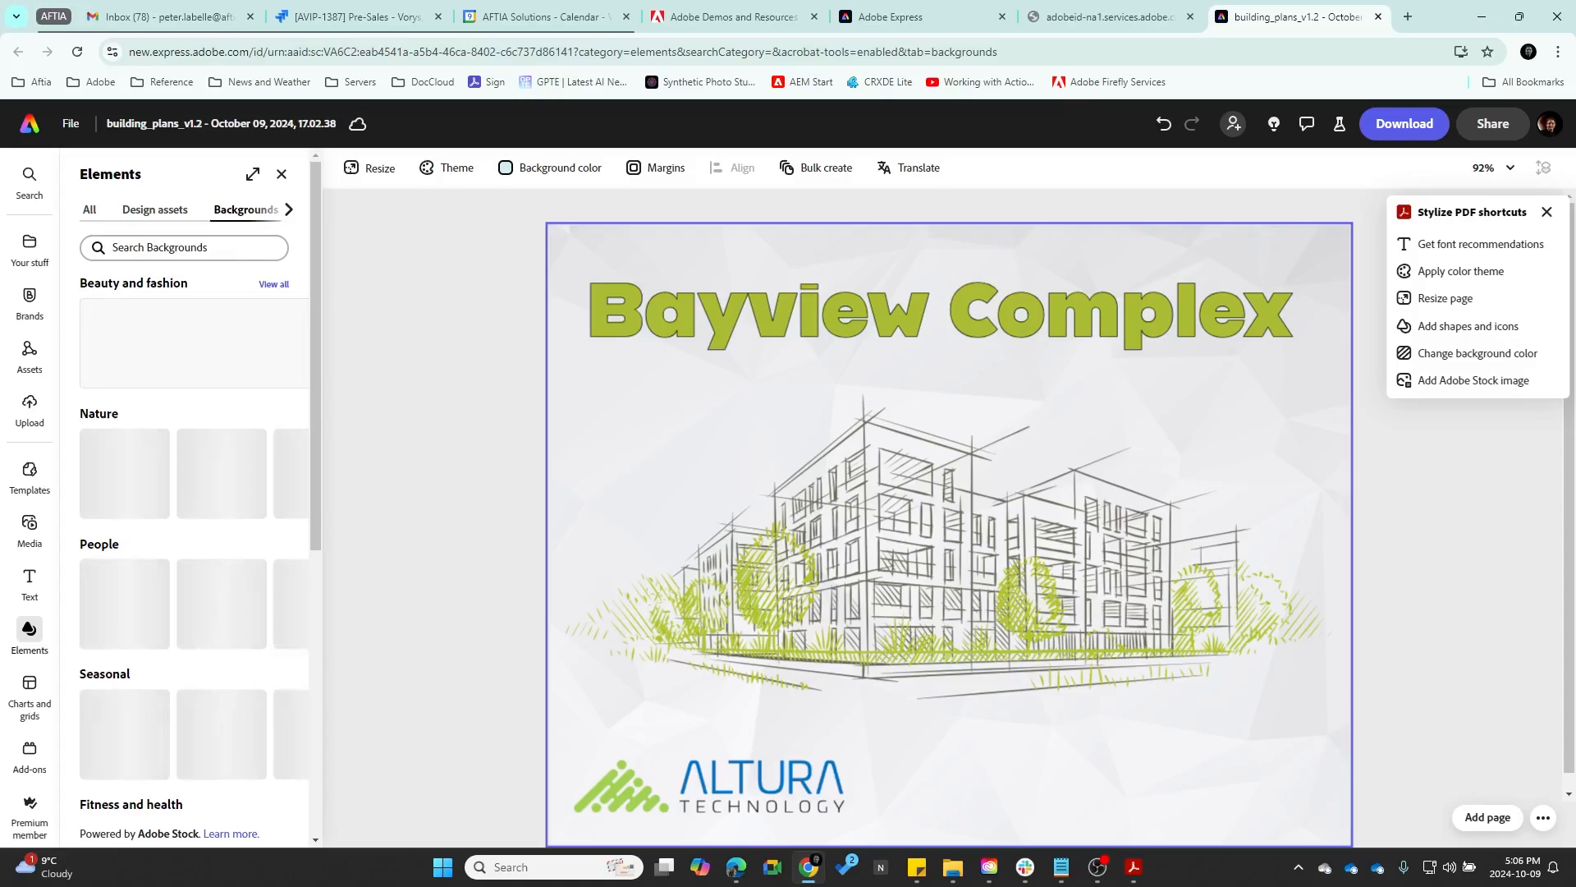
{"action": "left_click", "coordinate": [155, 210]}
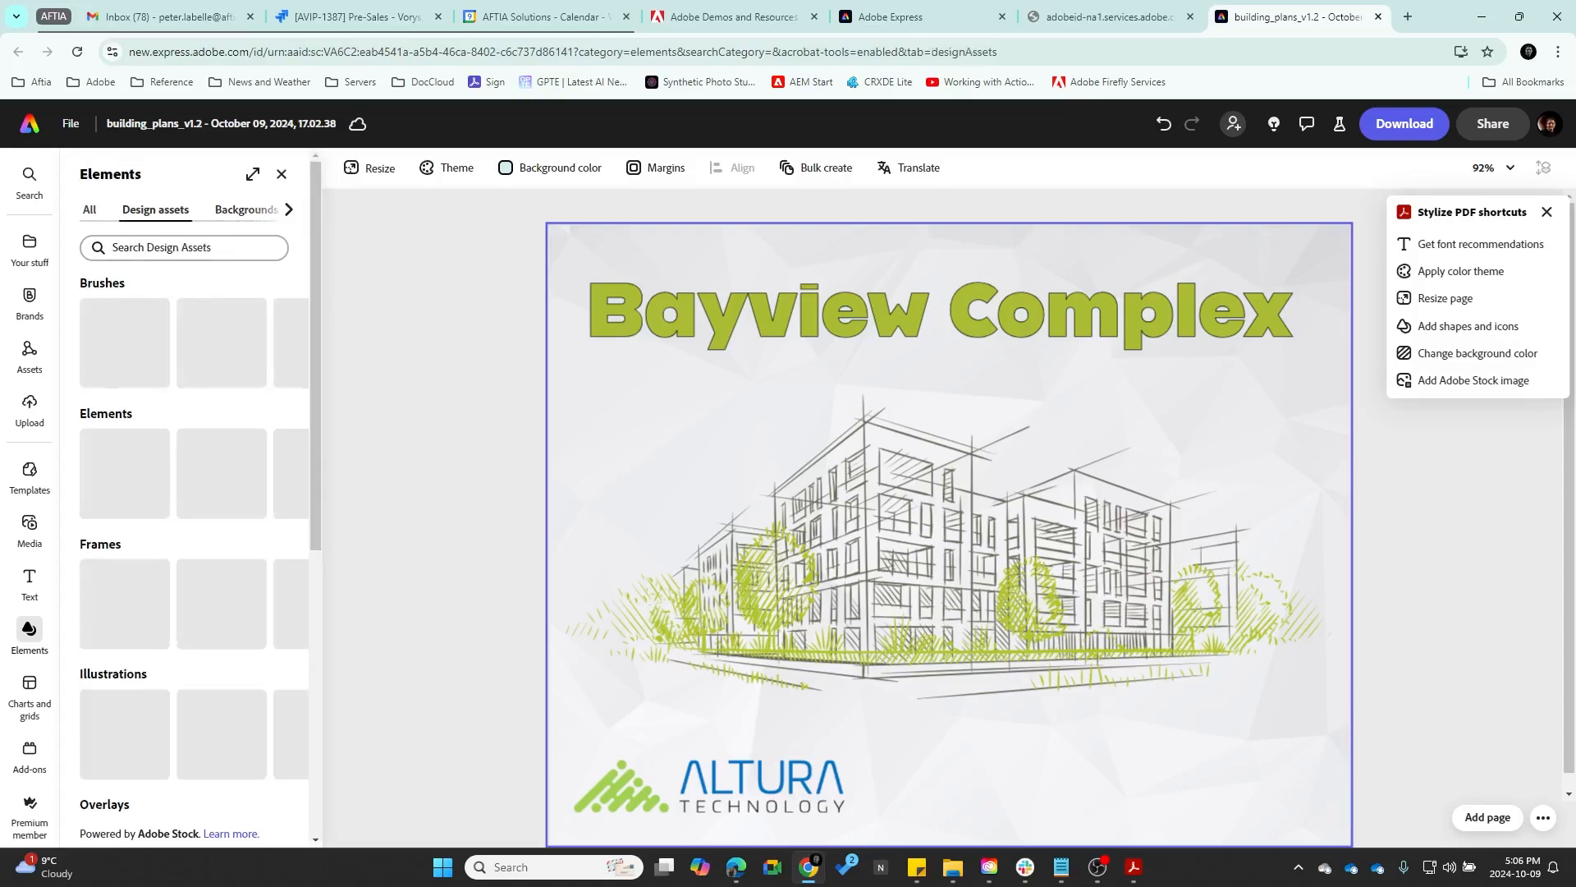